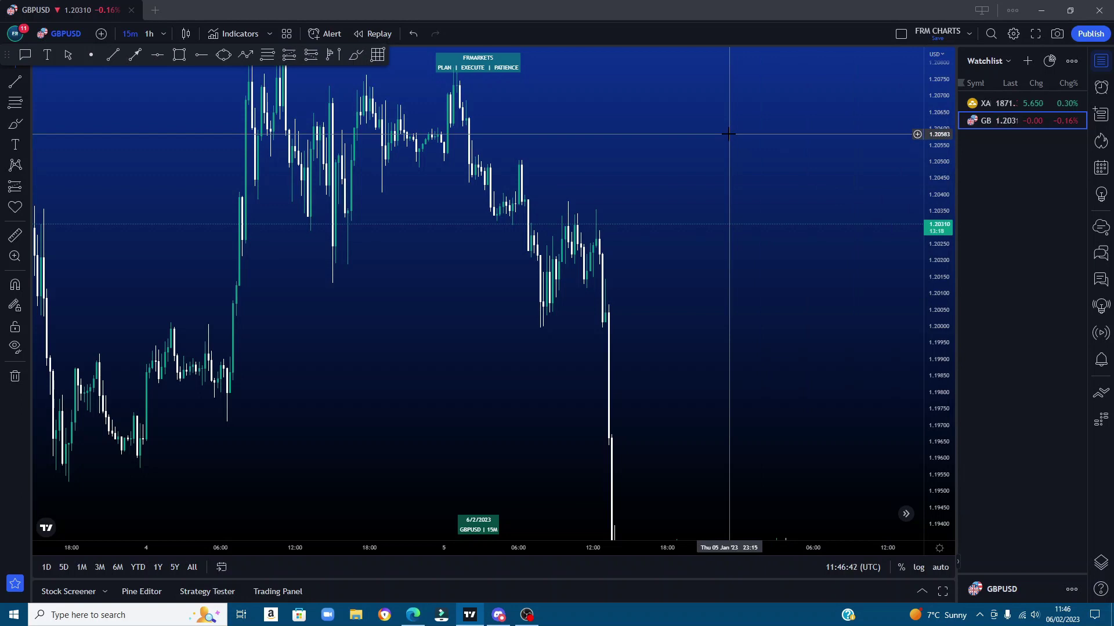
Show the GBPUSD 15-minute chart in full screen
{"action": "left_click_drag", "start_coordinate": [700, 137], "coordinate": [826, 187]}
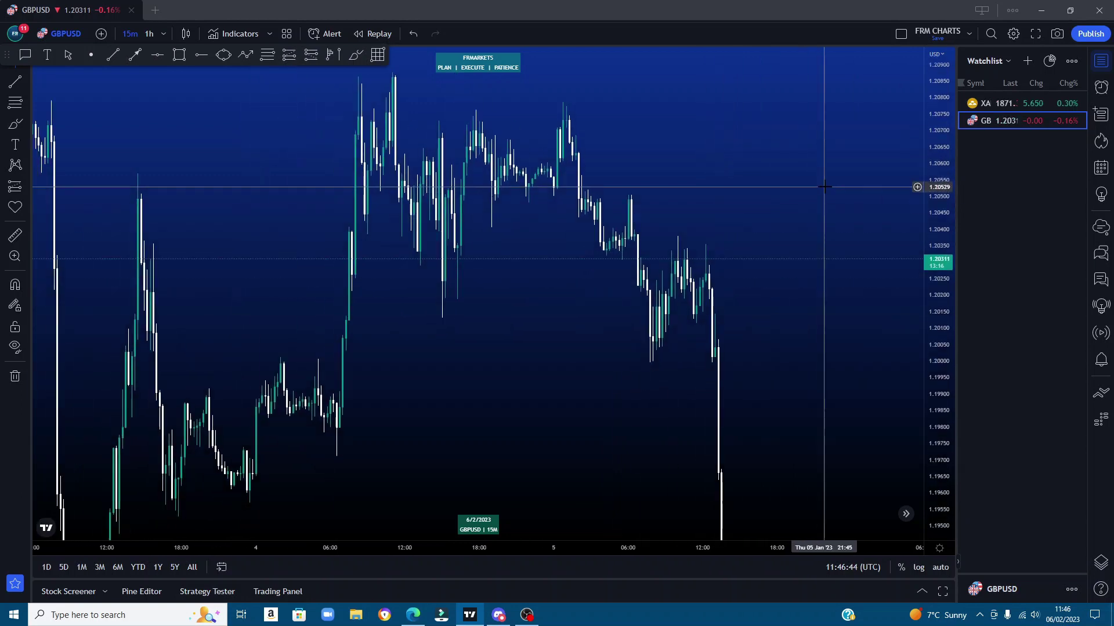
{"action": "left_click", "coordinate": [1037, 34]}
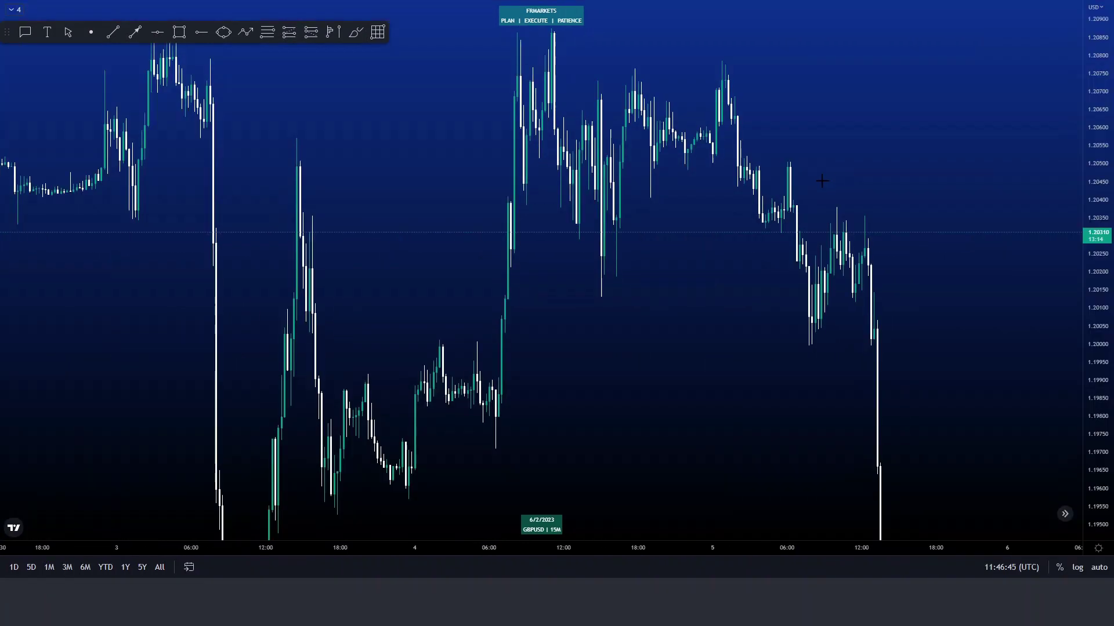
{"action": "right_click", "coordinate": [870, 161]}
{"action": "left_click", "coordinate": [842, 140]}
Go back through the GBPUSD price history to the price action of mid-December 2022
{"action": "scroll", "coordinate": [842, 140], "scroll_direction": "left", "scroll_amount": 20}
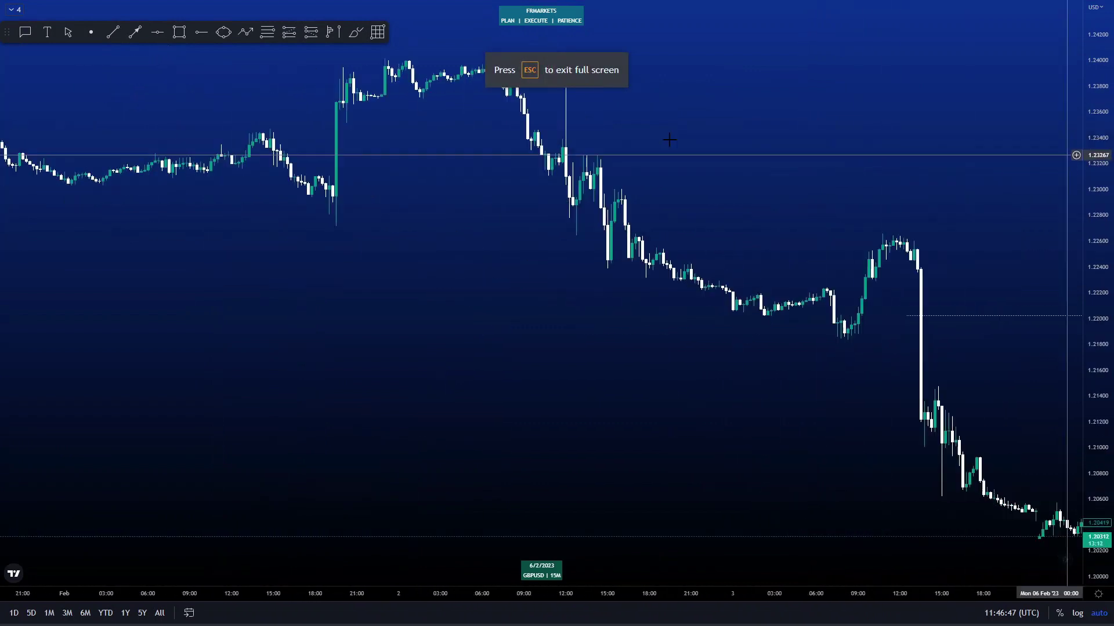
{"action": "scroll", "coordinate": [409, 246], "scroll_direction": "left", "scroll_amount": 20}
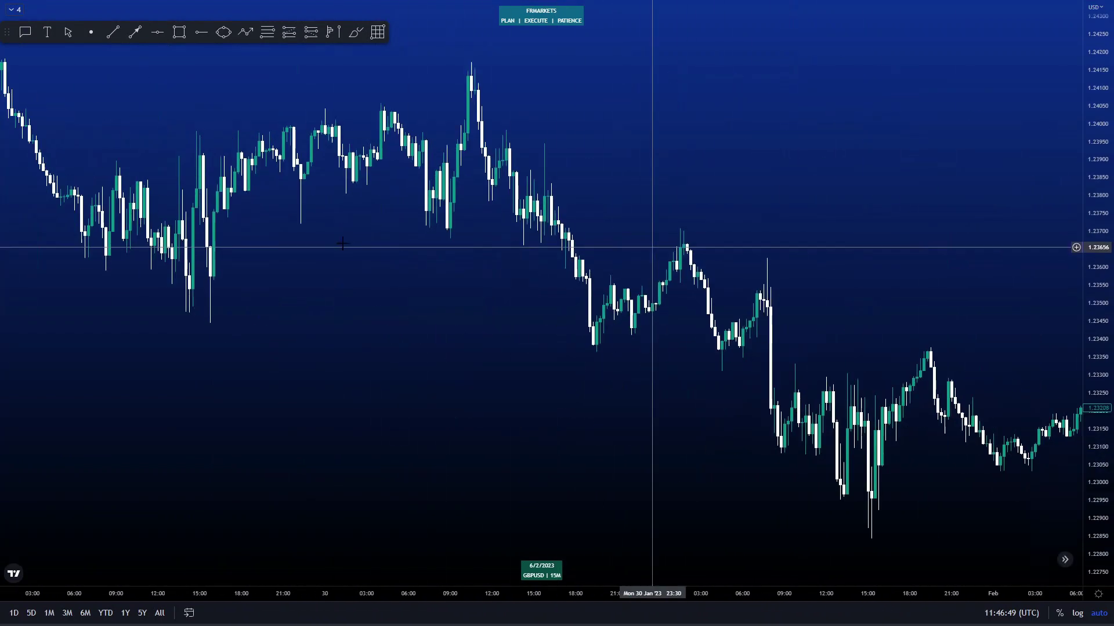
{"action": "scroll", "coordinate": [379, 257], "scroll_direction": "left", "scroll_amount": 20}
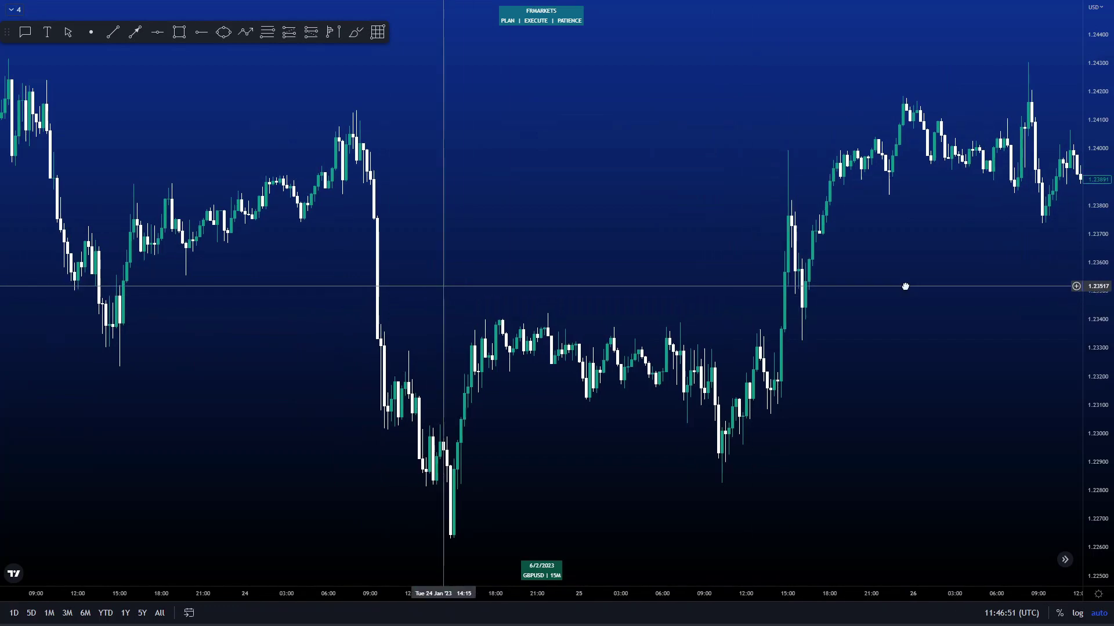
{"action": "scroll", "coordinate": [418, 254], "scroll_direction": "left", "scroll_amount": 20}
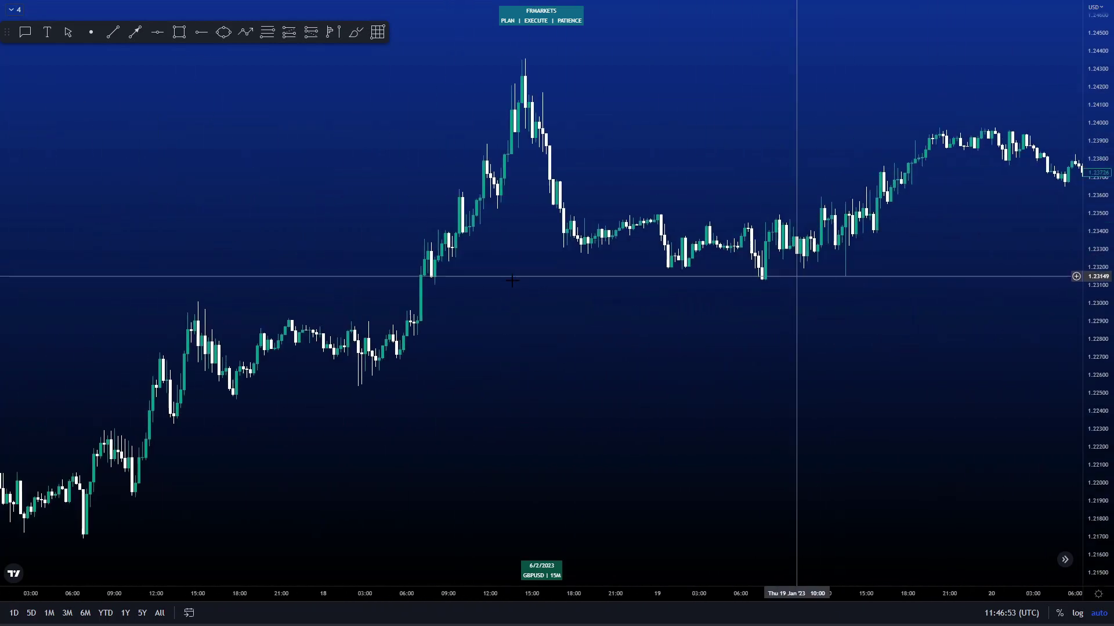
{"action": "scroll", "coordinate": [332, 238], "scroll_direction": "left", "scroll_amount": 20}
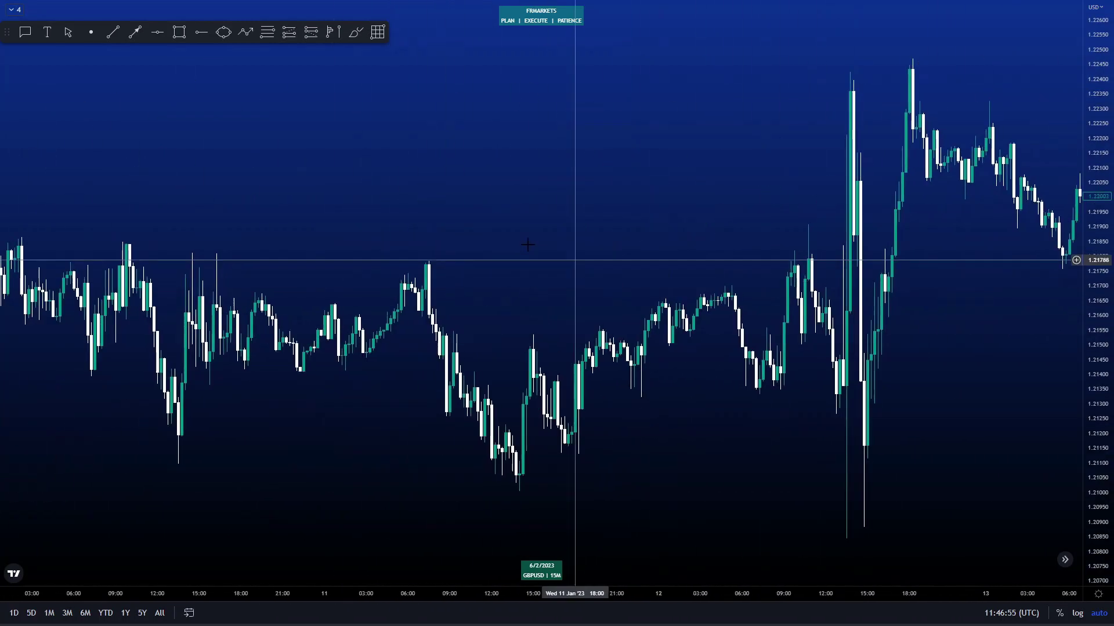
{"action": "scroll", "coordinate": [941, 330], "scroll_direction": "left", "scroll_amount": 20}
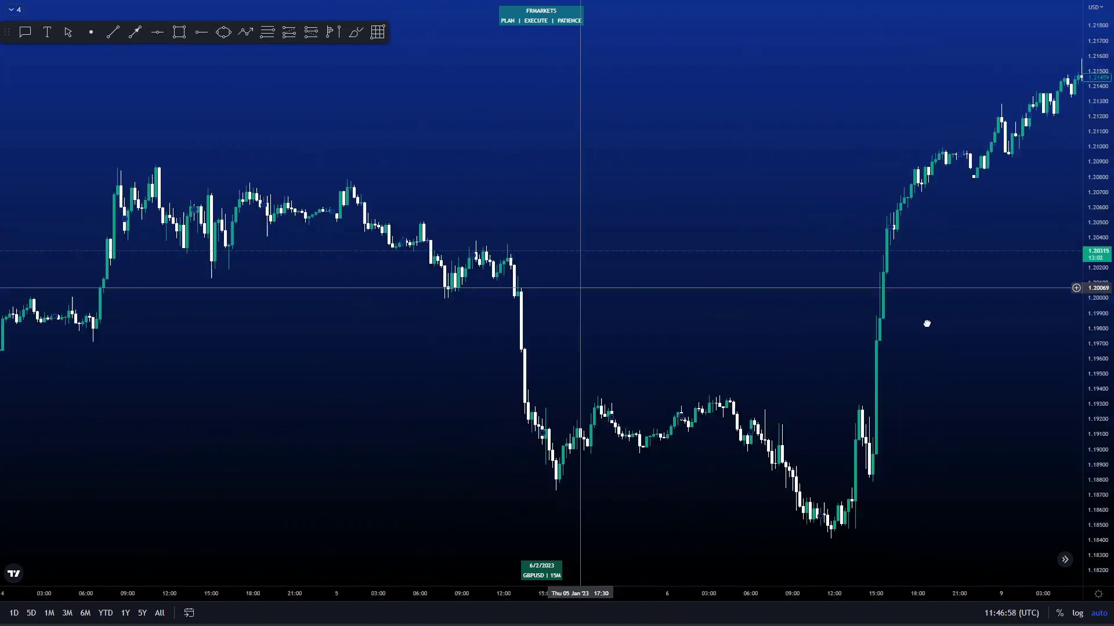
{"action": "scroll", "coordinate": [420, 274], "scroll_direction": "left", "scroll_amount": 20}
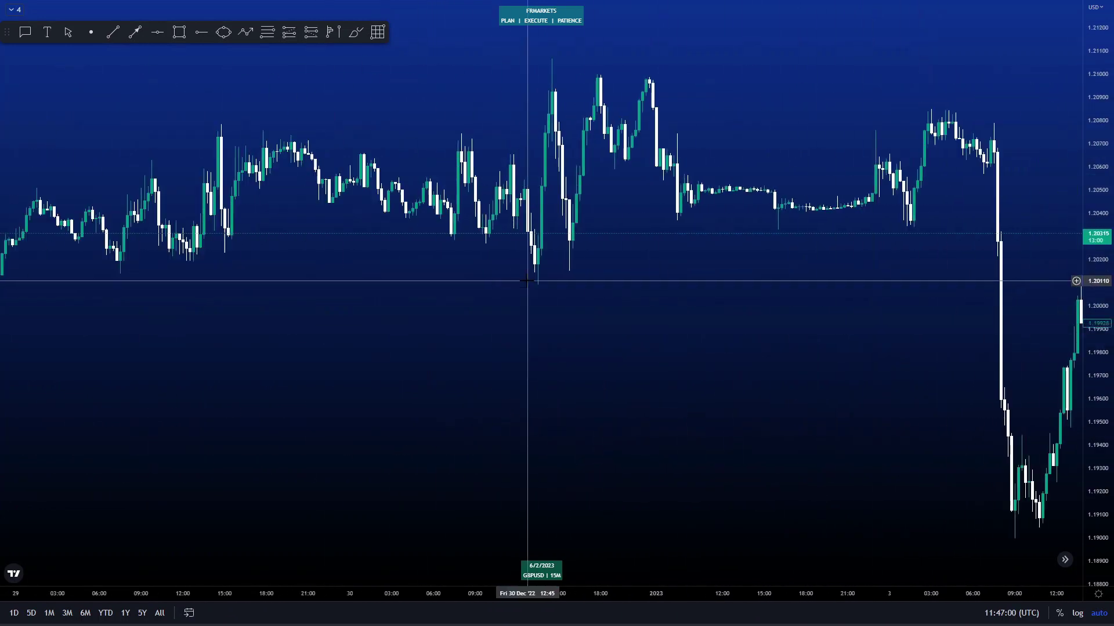
{"action": "scroll", "coordinate": [456, 256], "scroll_direction": "left", "scroll_amount": 10}
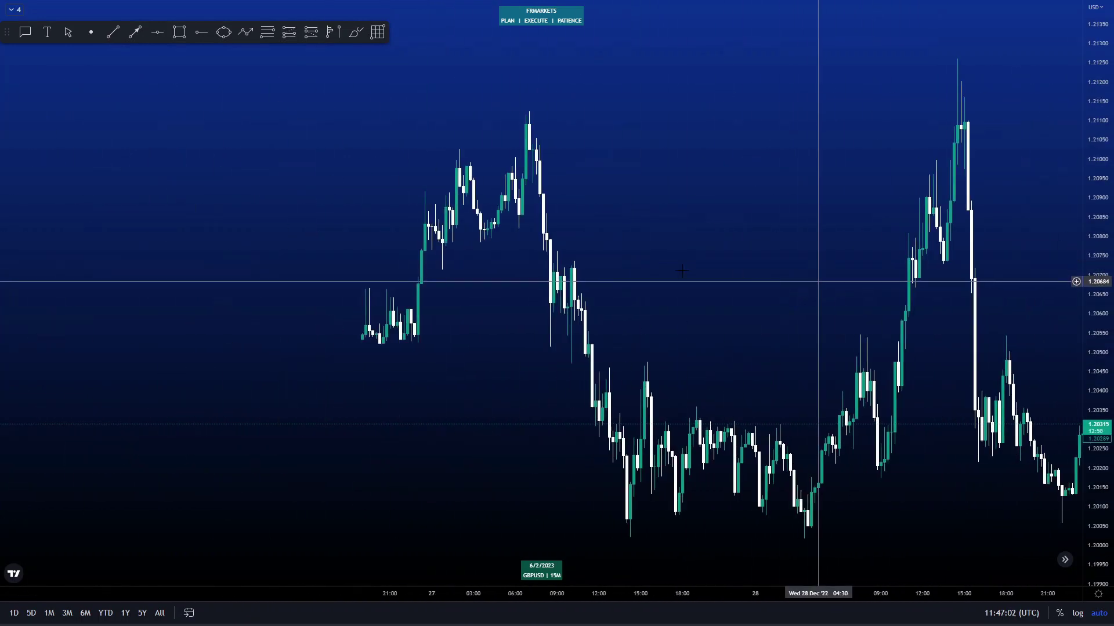
{"action": "scroll", "coordinate": [320, 192], "scroll_direction": "left", "scroll_amount": 15}
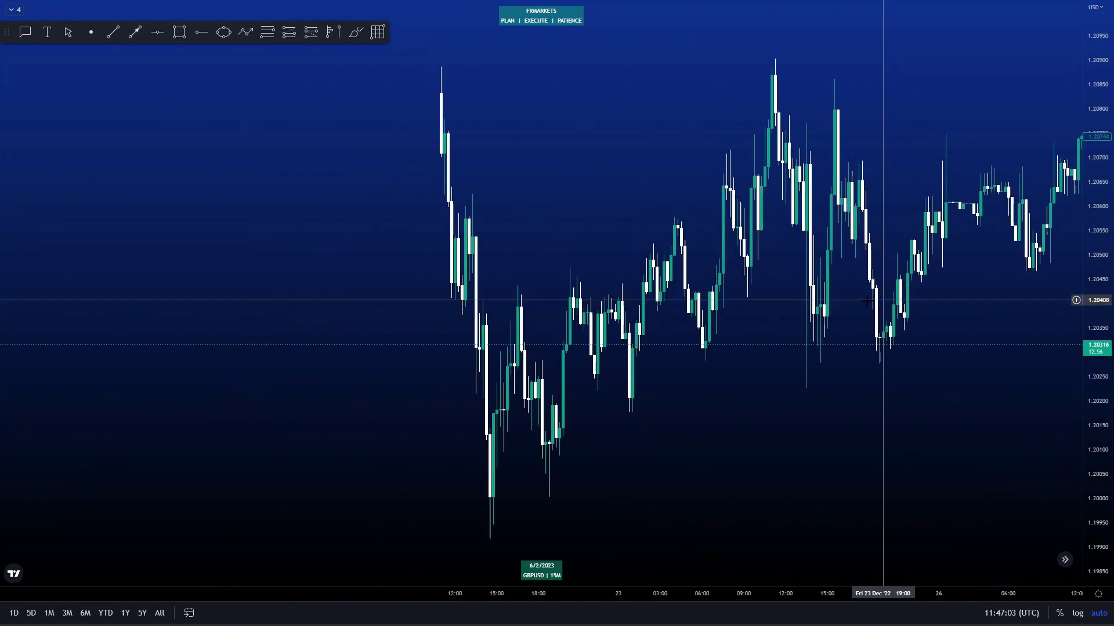
{"action": "scroll", "coordinate": [350, 247], "scroll_direction": "left", "scroll_amount": 20}
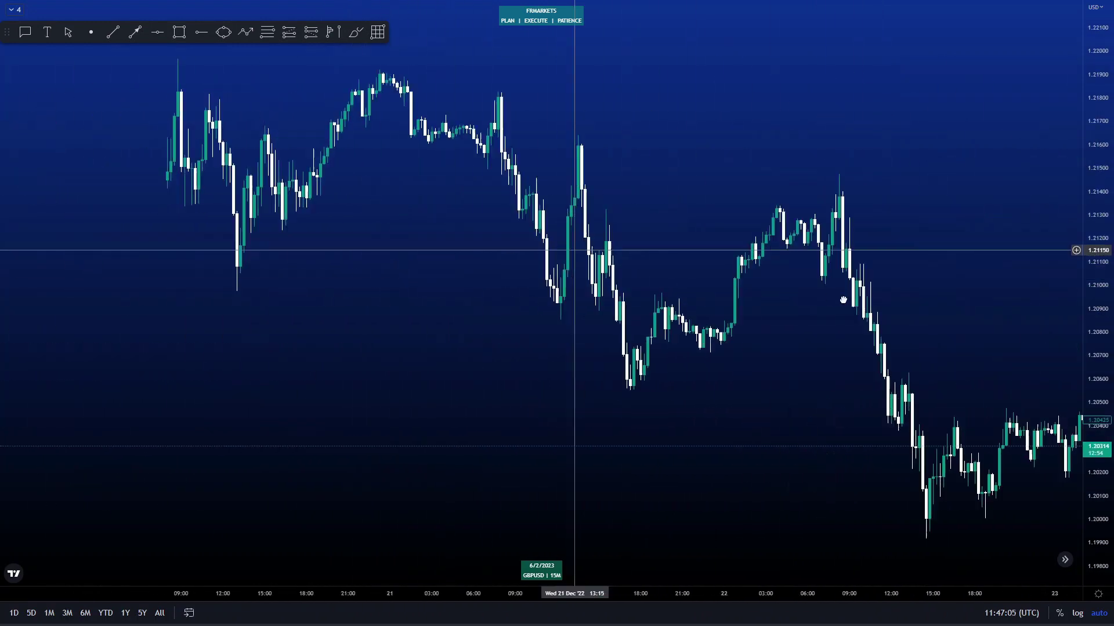
{"action": "scroll", "coordinate": [735, 318], "scroll_direction": "left", "scroll_amount": 15}
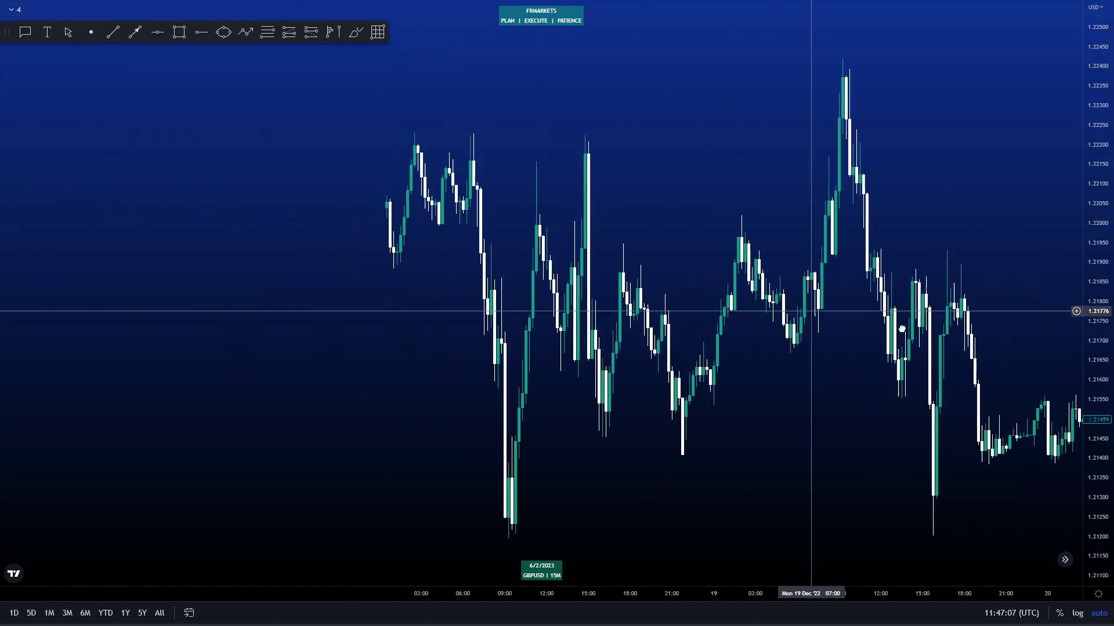
{"action": "left_click_drag", "start_coordinate": [435, 264], "coordinate": [758, 258]}
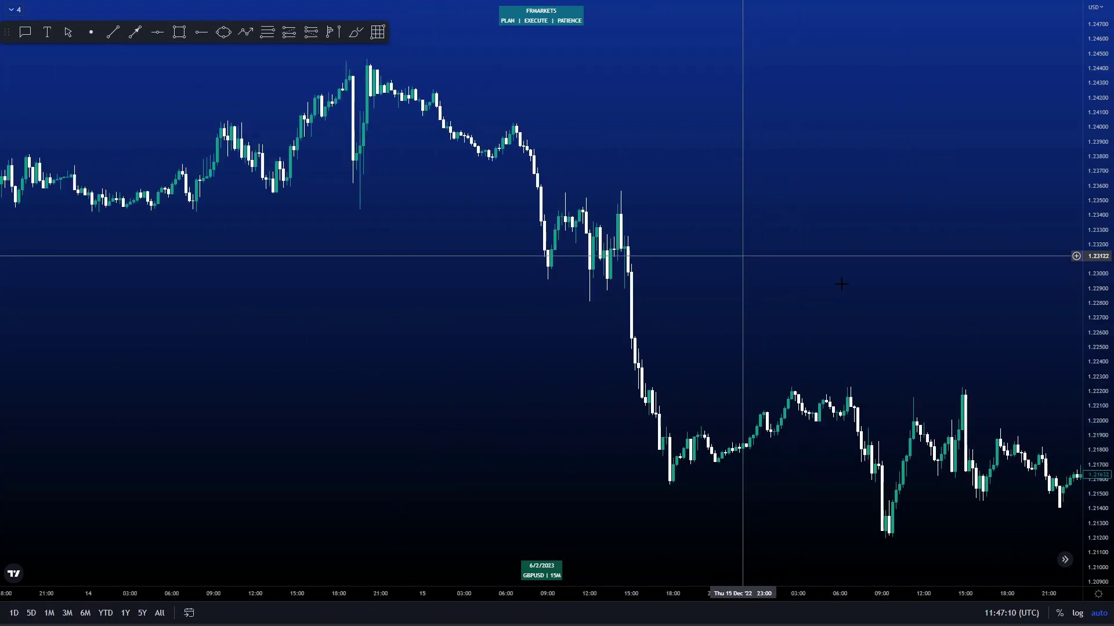
Examine the swing highs and the sell-off of 13 to 15 December 2022 on an enlarged price scale
{"action": "left_click_drag", "start_coordinate": [1109, 374], "coordinate": [1109, 325]}
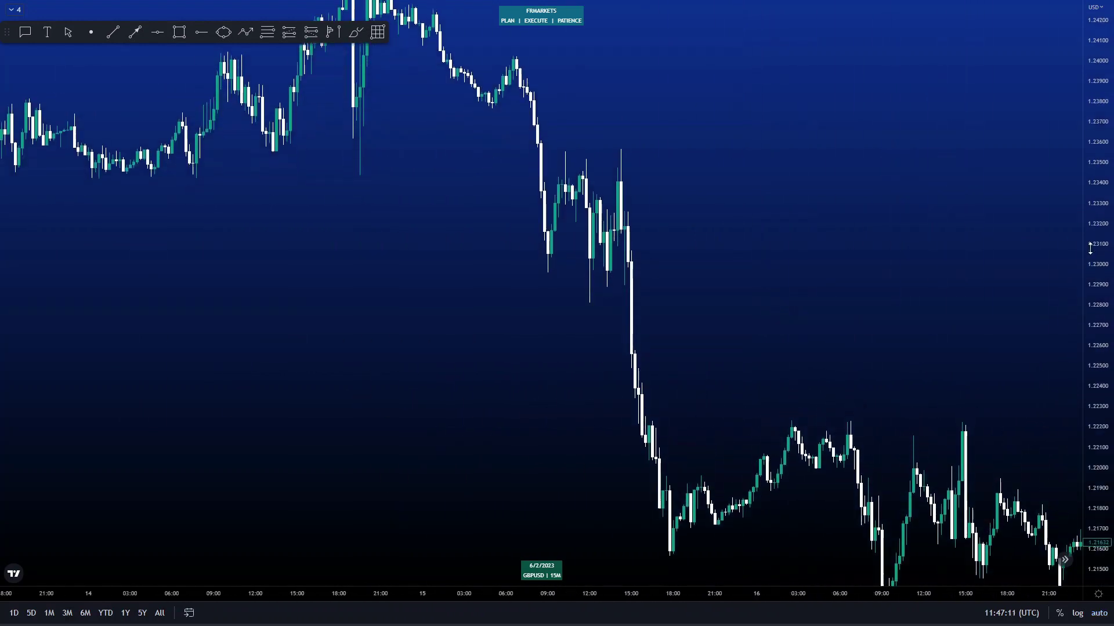
{"action": "left_click_drag", "start_coordinate": [850, 218], "coordinate": [810, 251]}
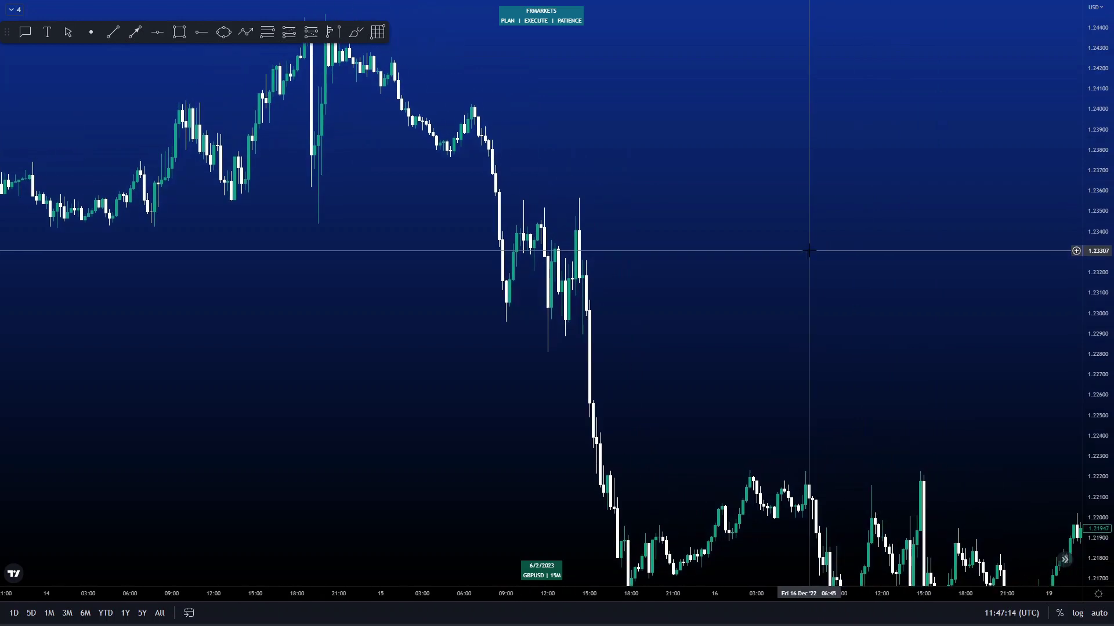
{"action": "scroll", "coordinate": [625, 217], "scroll_direction": "right", "scroll_amount": 2}
{"action": "scroll", "coordinate": [624, 219], "scroll_direction": "left", "scroll_amount": 2}
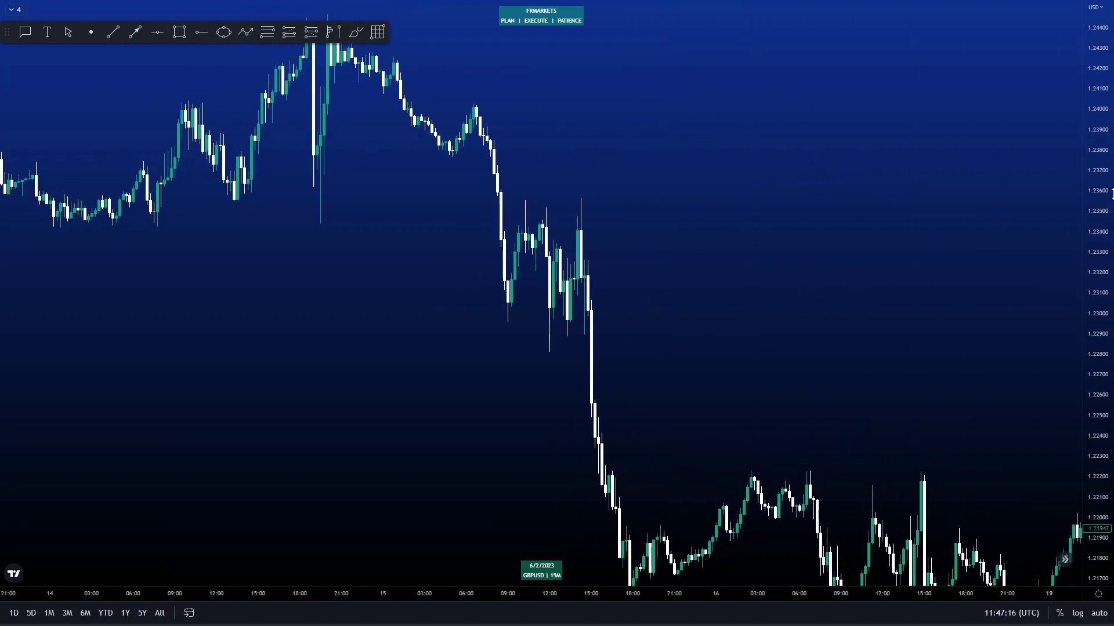
{"action": "scroll", "coordinate": [787, 218], "scroll_direction": "left", "scroll_amount": 5}
{"action": "scroll", "coordinate": [788, 217], "scroll_direction": "down", "scroll_amount": 2}
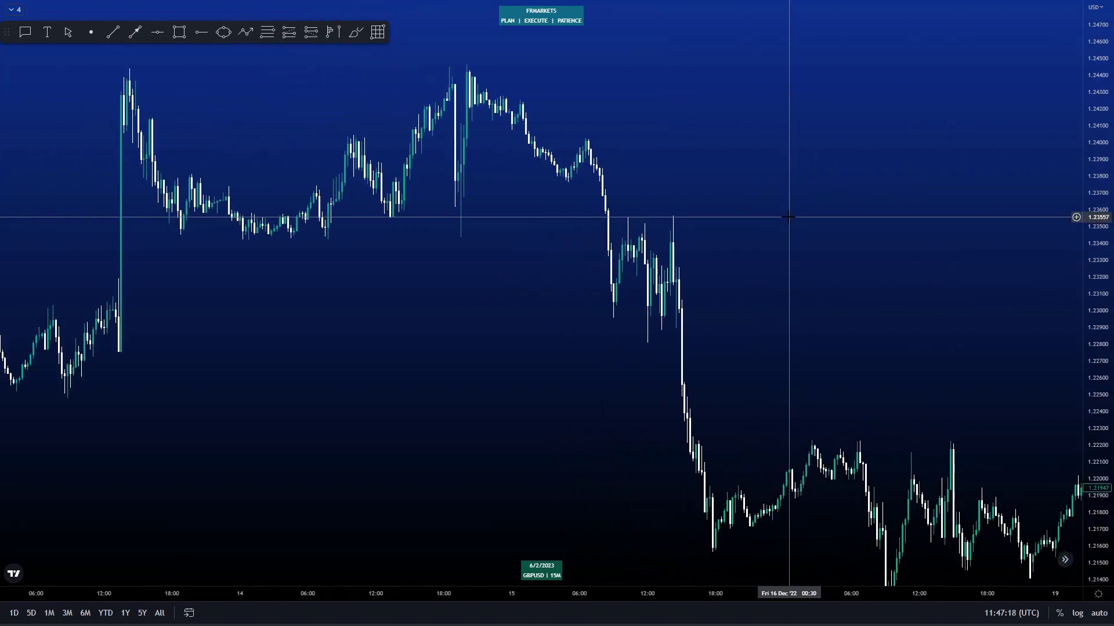
{"action": "scroll", "coordinate": [793, 209], "scroll_direction": "up", "scroll_amount": 3}
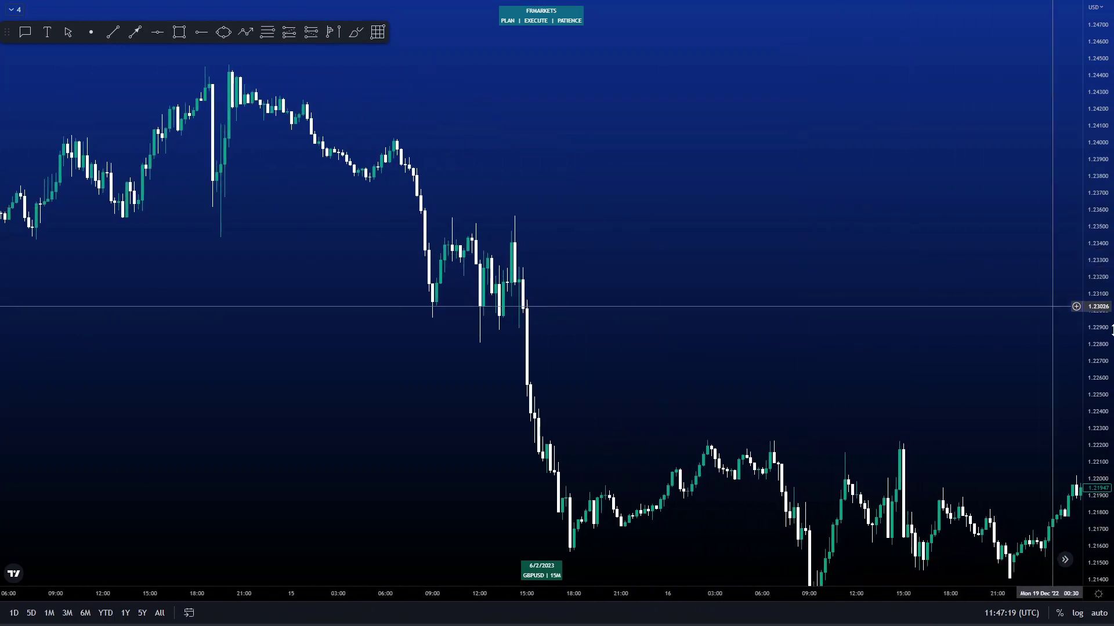
{"action": "left_click_drag", "start_coordinate": [1097, 330], "coordinate": [1084, 281]}
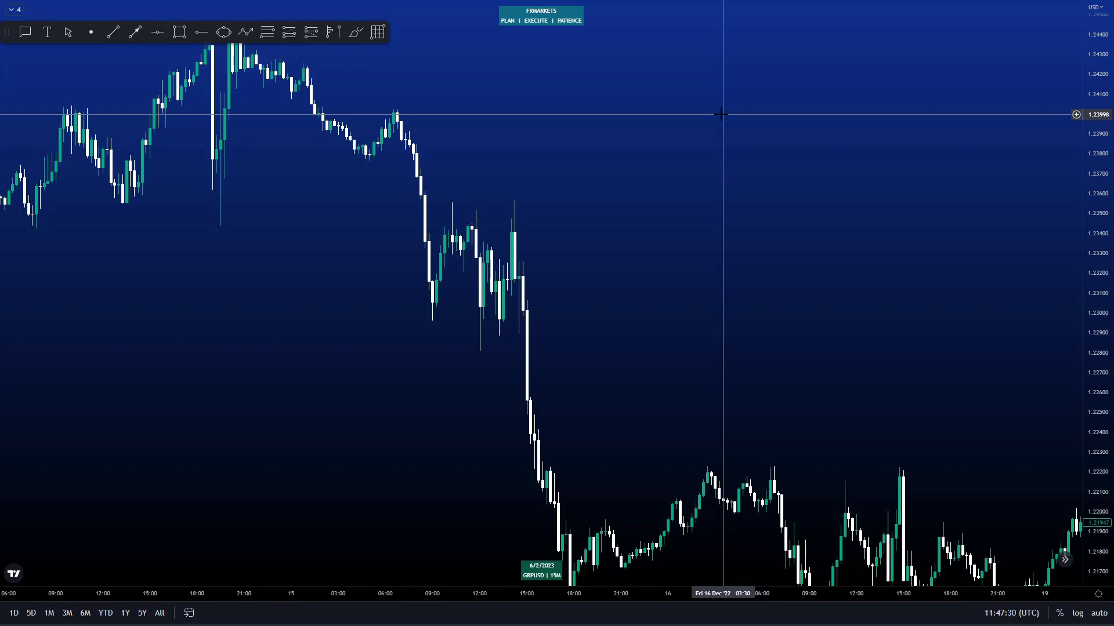
{"action": "left_click_drag", "start_coordinate": [681, 152], "coordinate": [865, 197]}
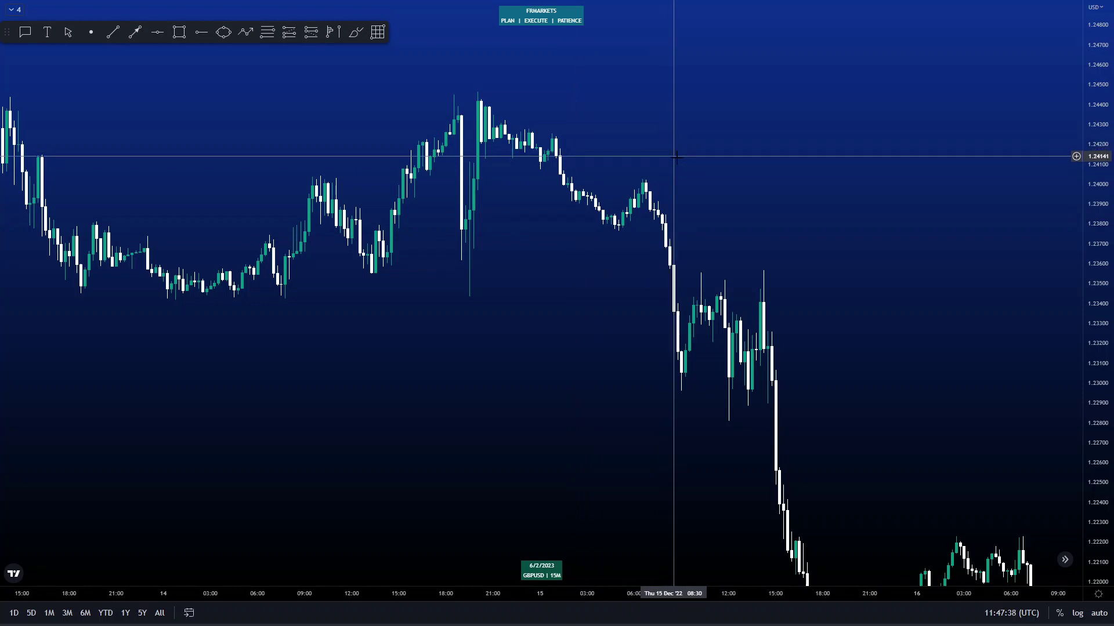
{"action": "left_click_drag", "start_coordinate": [696, 161], "coordinate": [879, 132]}
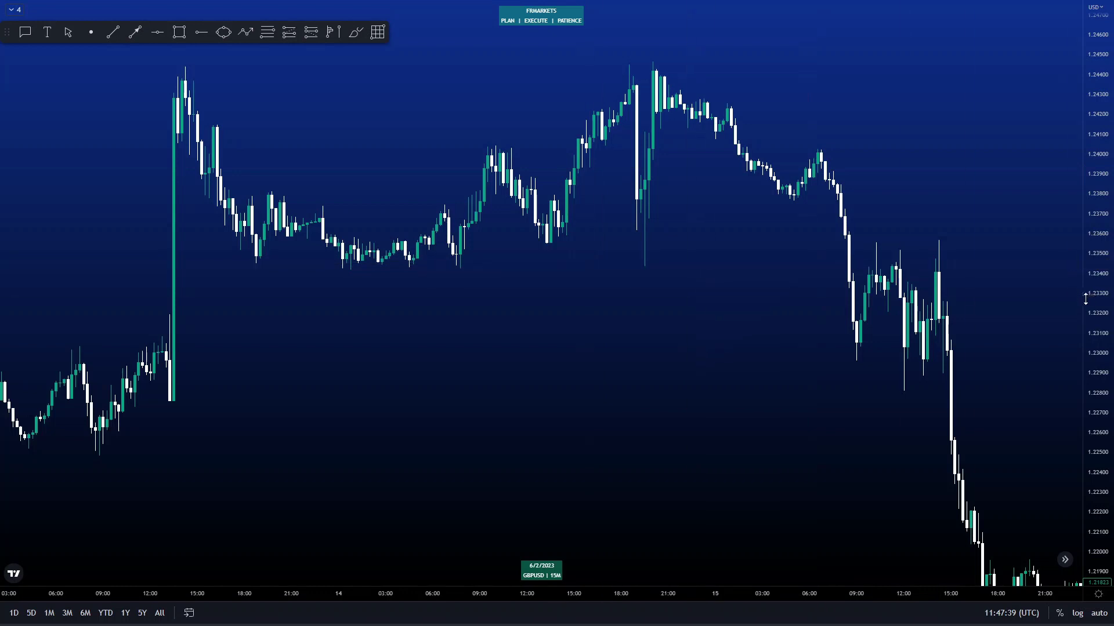
{"action": "left_click_drag", "start_coordinate": [1102, 289], "coordinate": [1102, 298]}
{"action": "left_click_drag", "start_coordinate": [748, 354], "coordinate": [629, 435]}
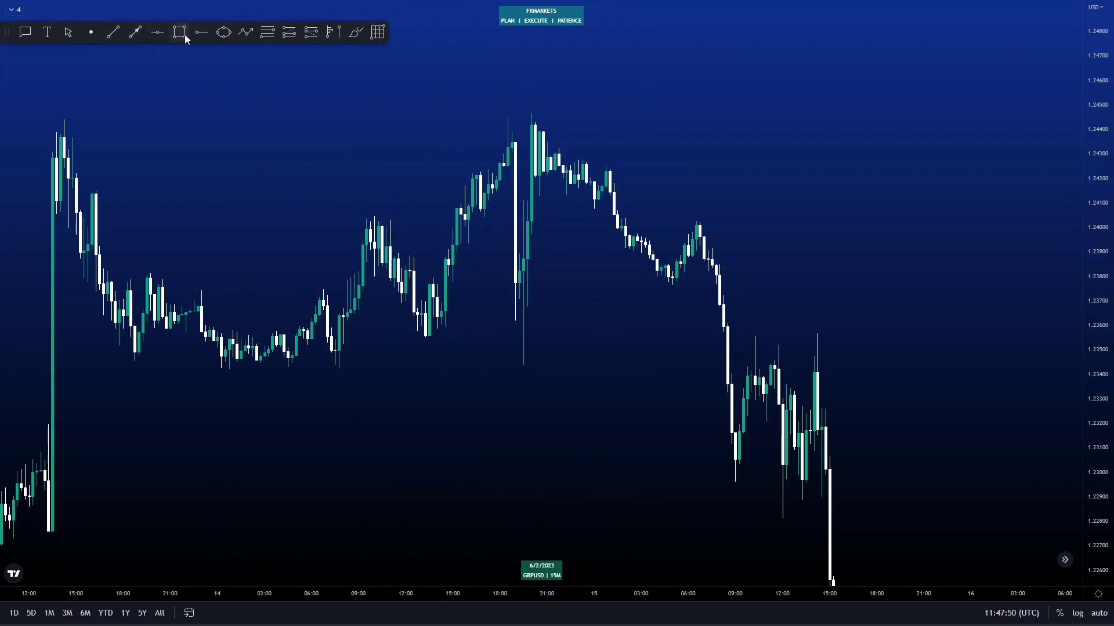
Draw a trend line at about 1.2377 from 14 December 19:00 to 15 December 08:00 and apply the BOS template
{"action": "left_click", "coordinate": [113, 33]}
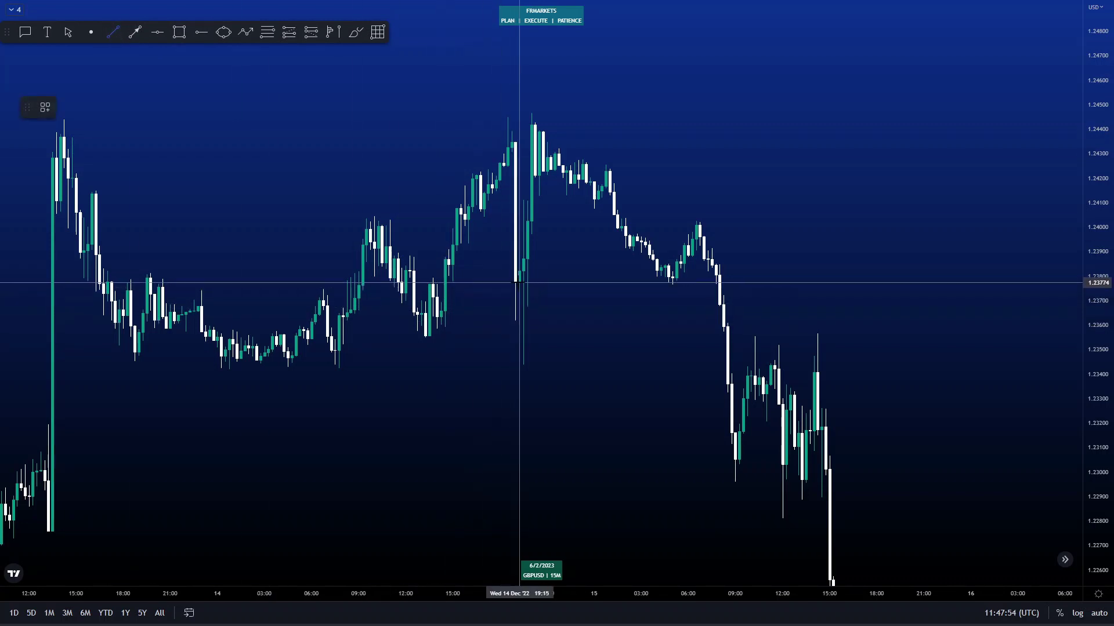
{"action": "left_click", "coordinate": [515, 283]}
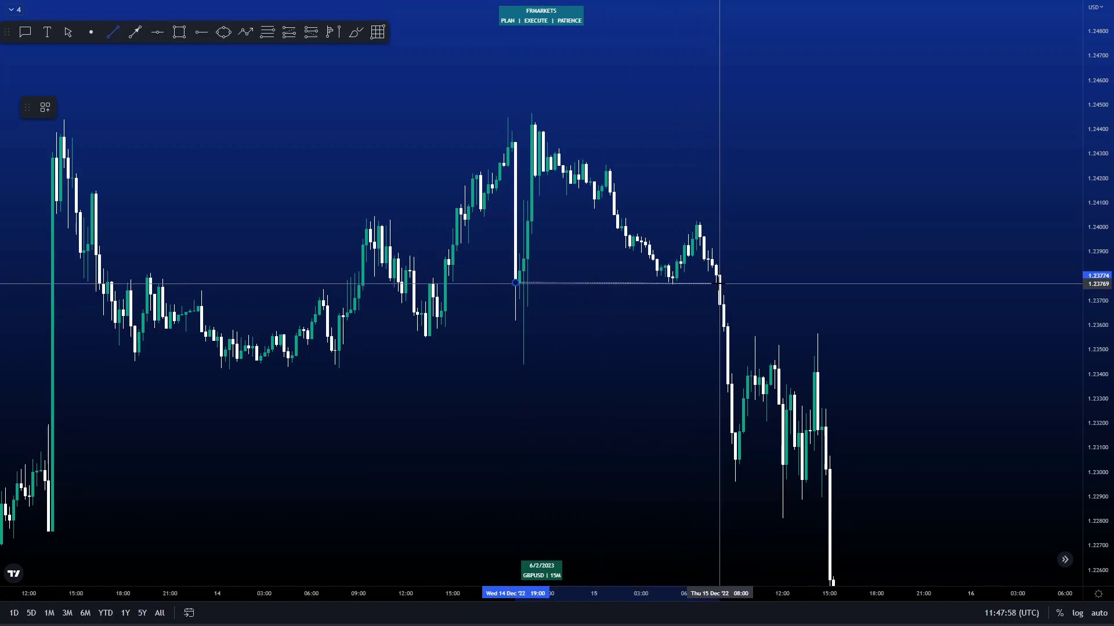
{"action": "double_click", "coordinate": [719, 284]}
{"action": "left_click", "coordinate": [512, 537]}
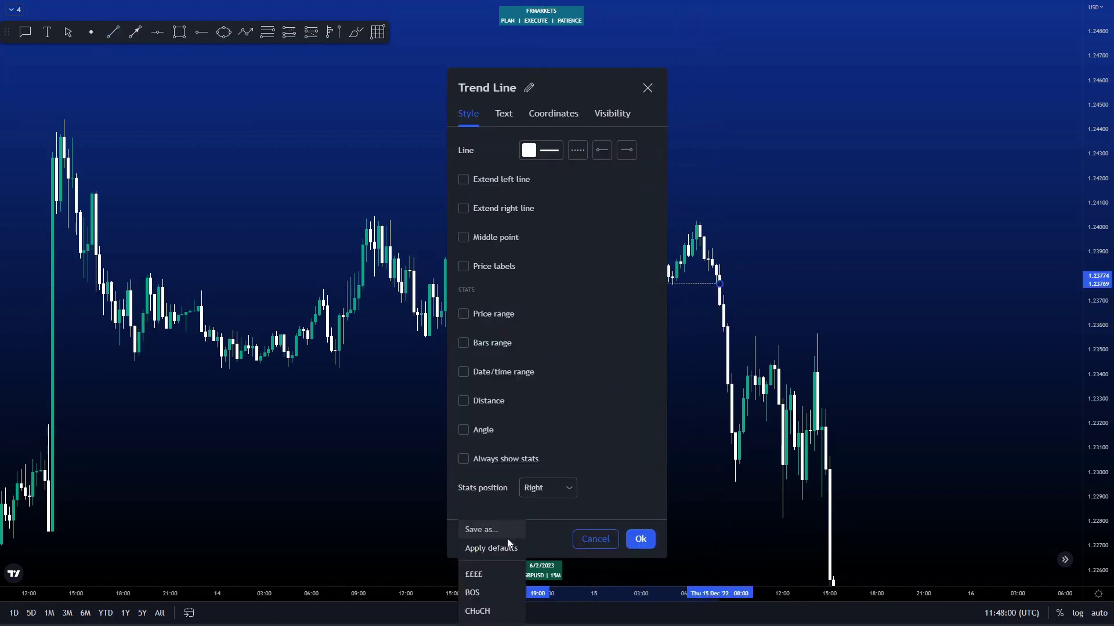
{"action": "left_click", "coordinate": [492, 589]}
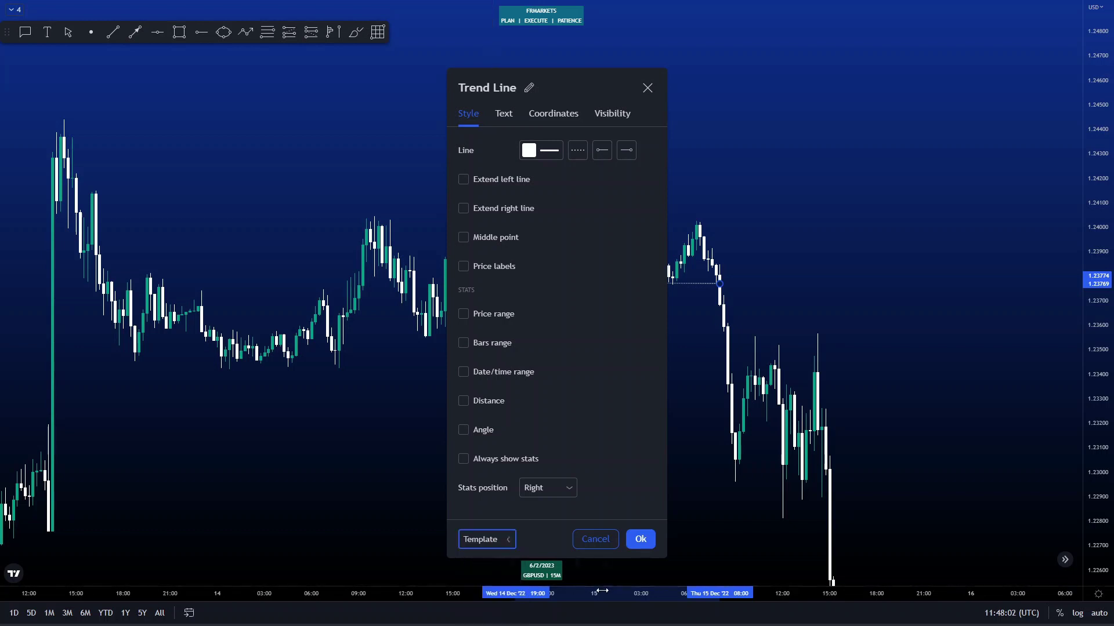
{"action": "left_click", "coordinate": [641, 539]}
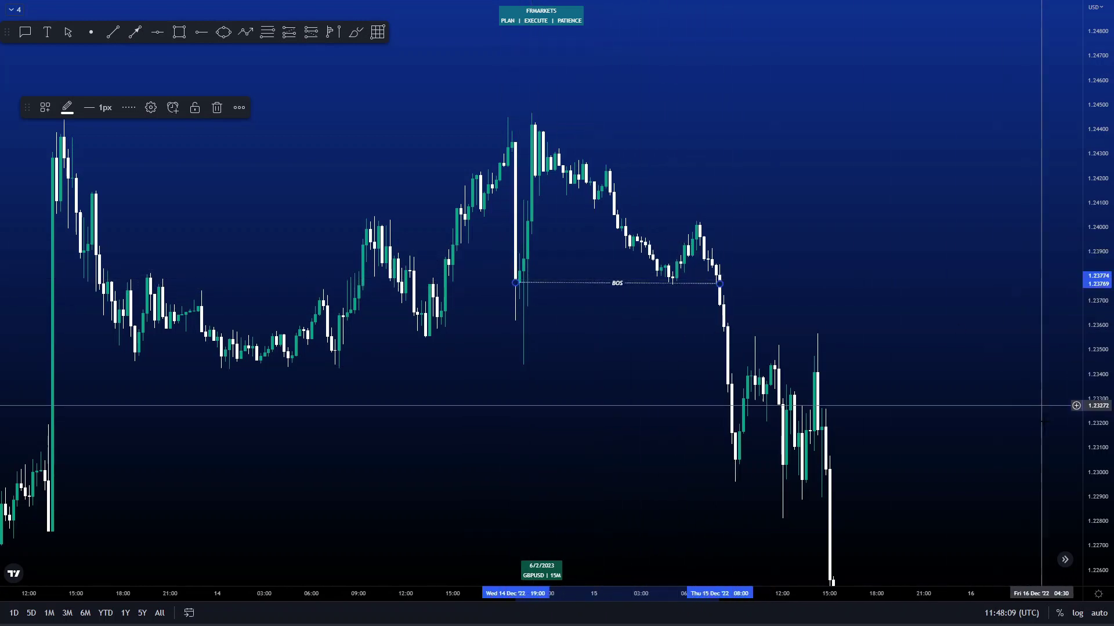
Level the BOS line by moving its 15 December endpoint up to about 1.23775
{"action": "left_click_drag", "start_coordinate": [940, 261], "coordinate": [749, 209]}
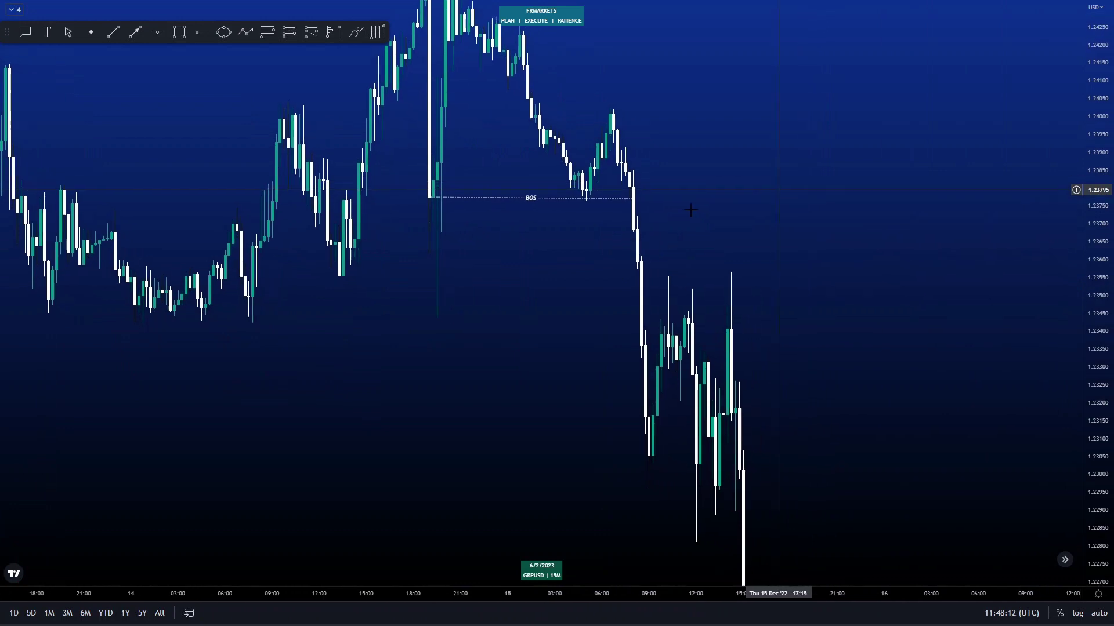
{"action": "left_click_drag", "start_coordinate": [378, 276], "coordinate": [538, 261]}
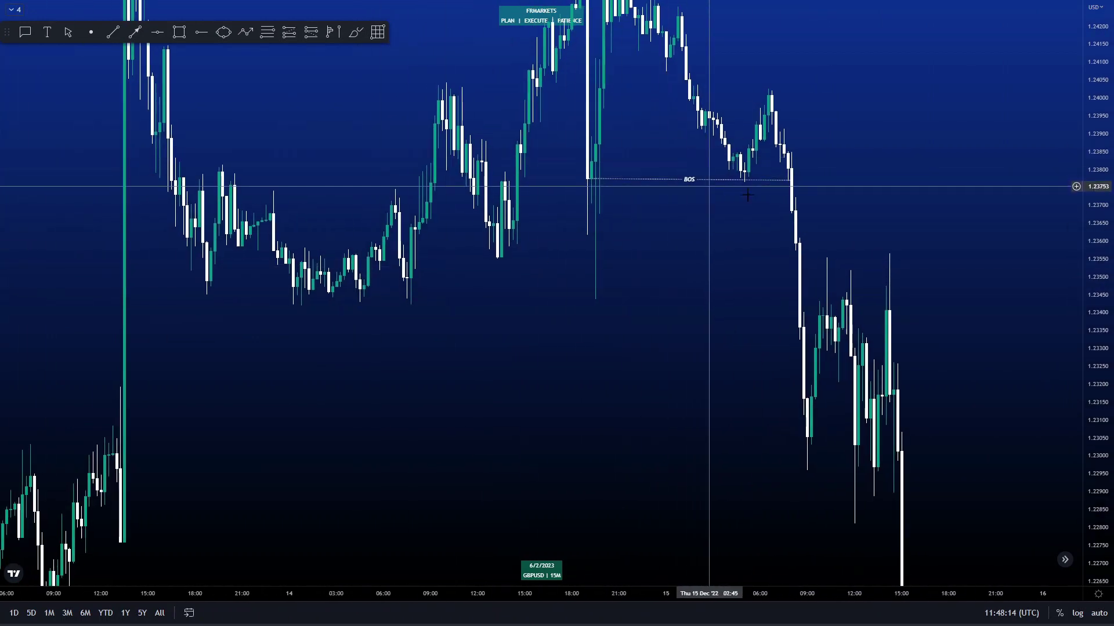
{"action": "left_click_drag", "start_coordinate": [903, 155], "coordinate": [793, 242]}
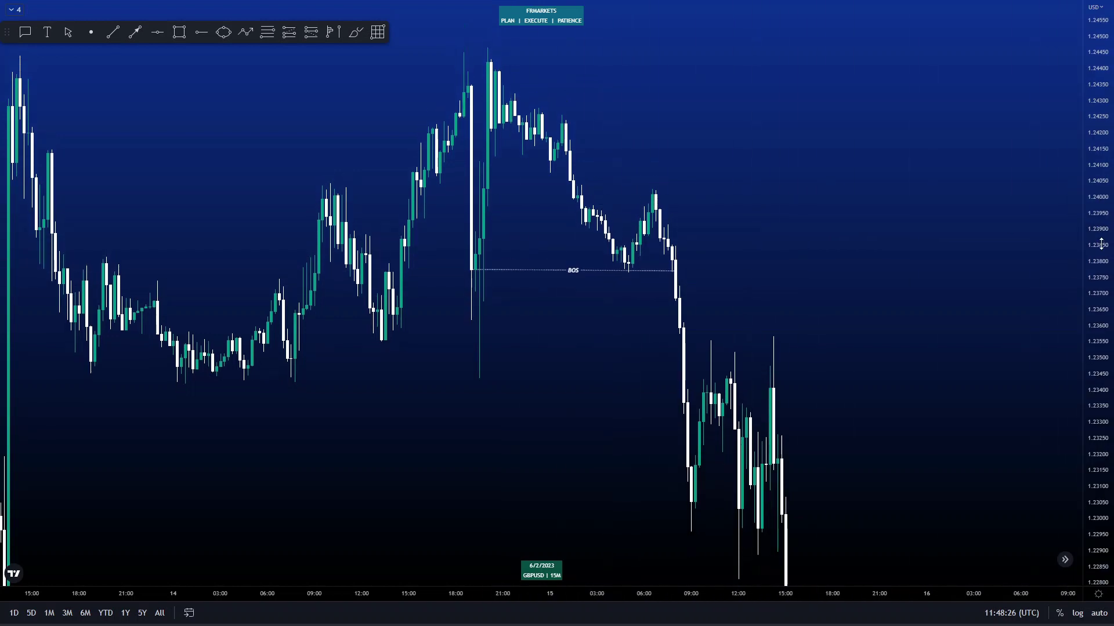
{"action": "left_click_drag", "start_coordinate": [822, 224], "coordinate": [708, 187]}
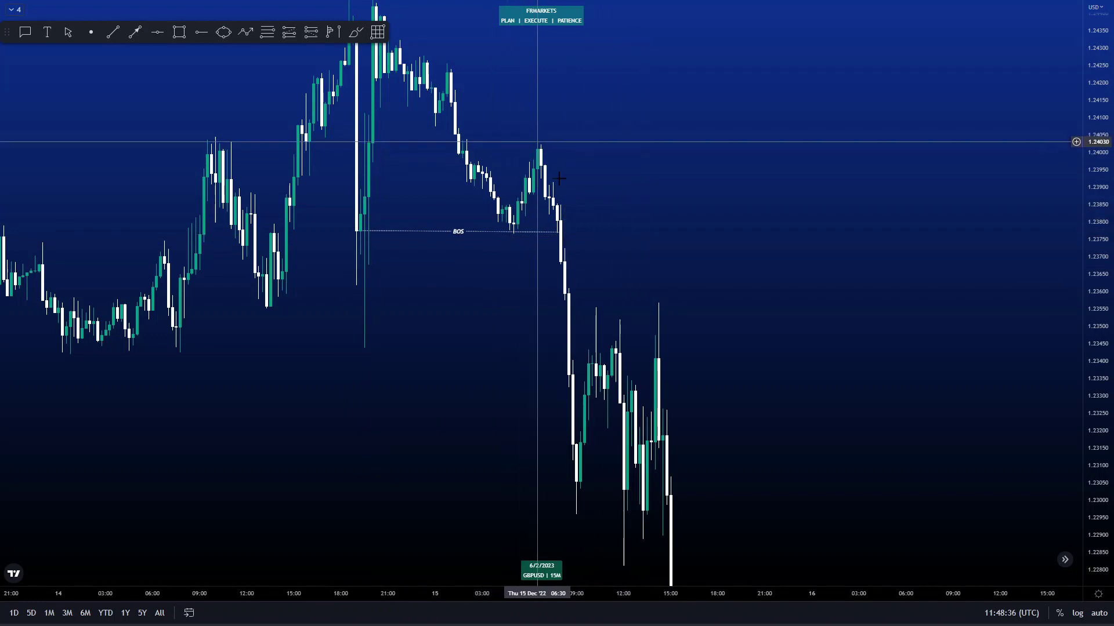
{"action": "left_click", "coordinate": [561, 233]}
{"action": "left_click_drag", "start_coordinate": [561, 234], "coordinate": [557, 230]}
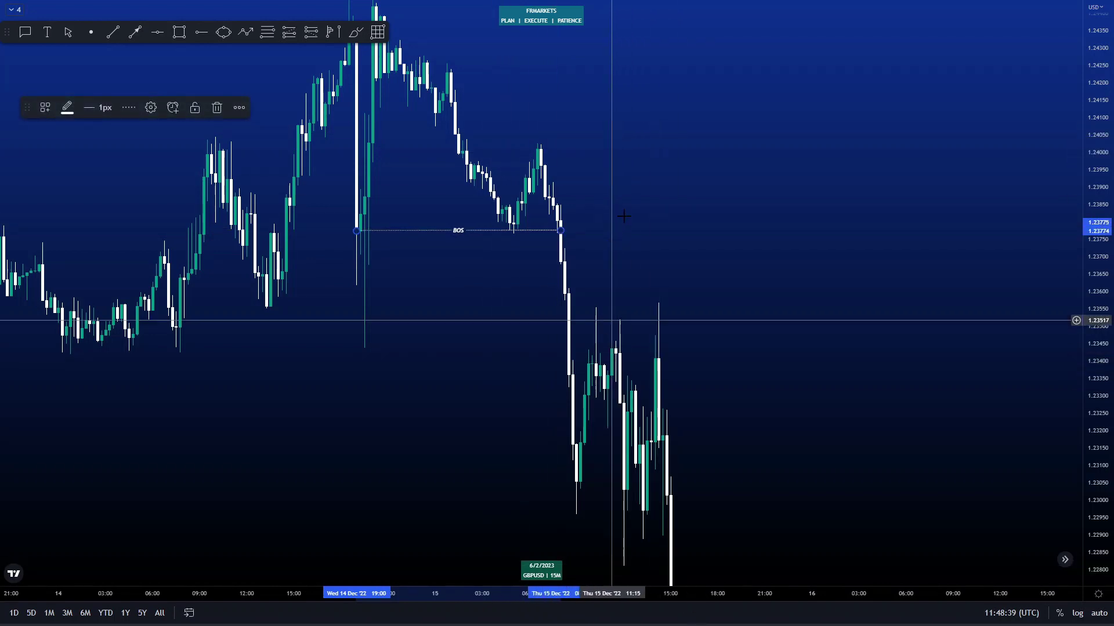
{"action": "left_click", "coordinate": [619, 158]}
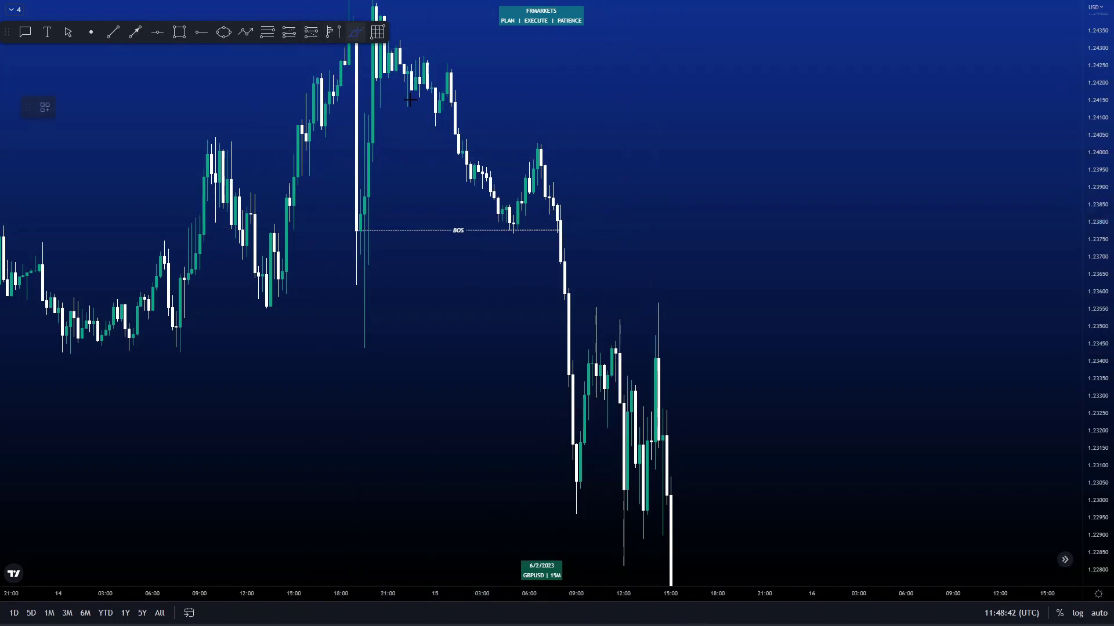
Brush a freehand stroke along the 15 December sell-off, from the swing high near 1.2400 down to about 1.2310
{"action": "mouse_move", "coordinate": [544, 153]}
{"action": "left_mouse_down"}
{"action": "mouse_move", "coordinate": [584, 248]}
{"action": "mouse_move", "coordinate": [580, 428]}
{"action": "mouse_move", "coordinate": [566, 319]}
{"action": "mouse_move", "coordinate": [592, 427]}
{"action": "left_mouse_up"}
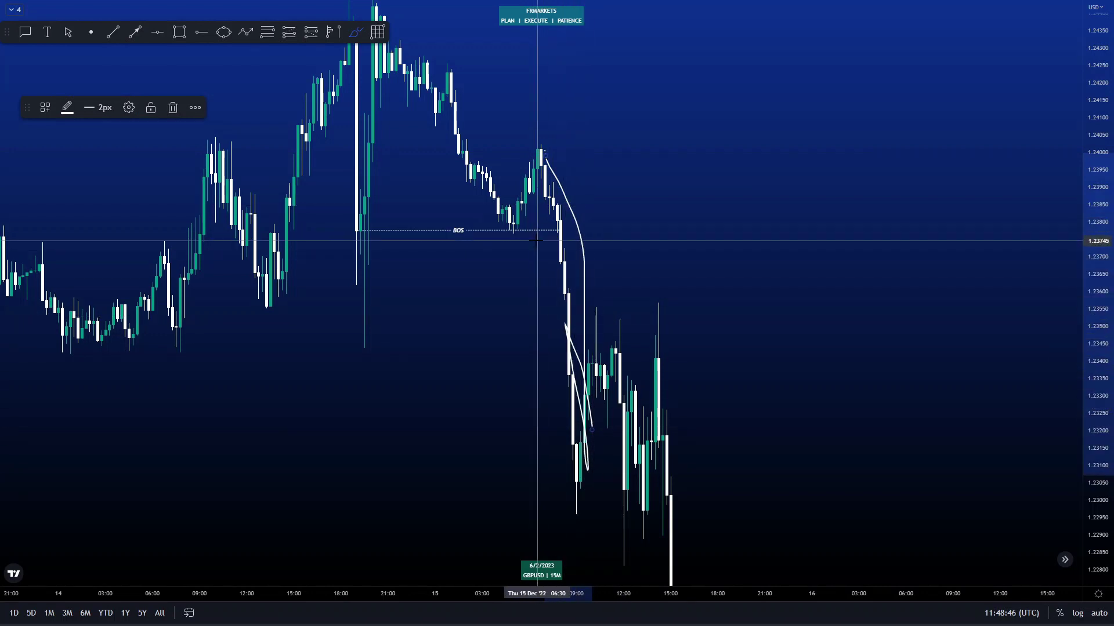
Circle the candle at the start of the BOS line with a freehand brush stroke
{"action": "mouse_move", "coordinate": [348, 232]}
{"action": "left_mouse_down"}
{"action": "mouse_move", "coordinate": [385, 251]}
{"action": "mouse_move", "coordinate": [336, 228]}
{"action": "left_mouse_up"}
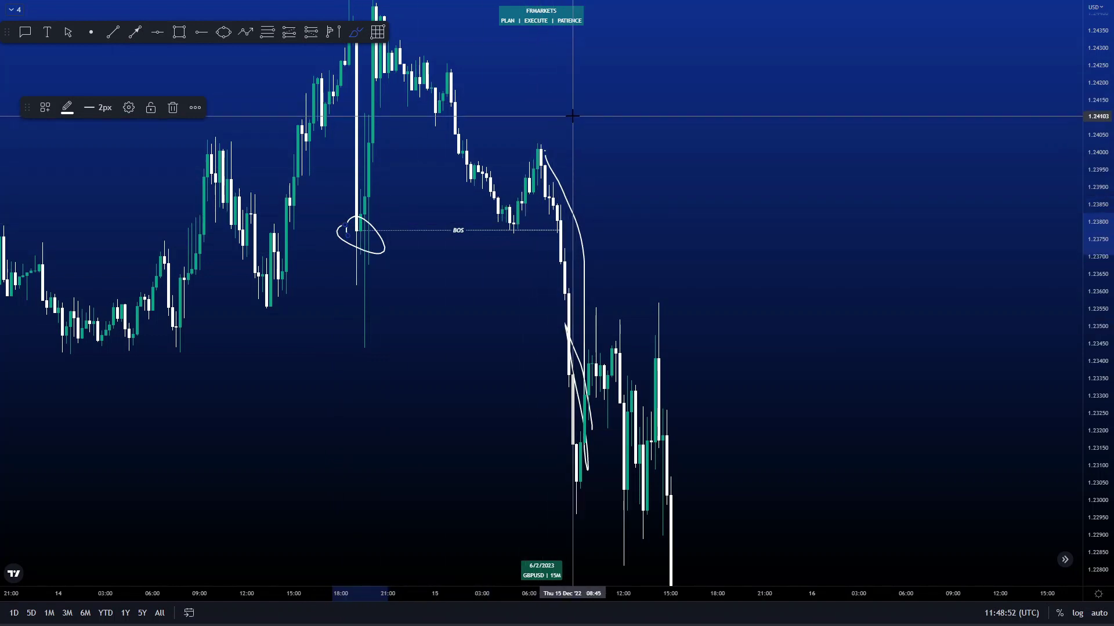
Remove the freehand strokes from the sell-off, the start of the BOS line and the swing high near 1.2400
{"action": "right_click", "coordinate": [563, 187]}
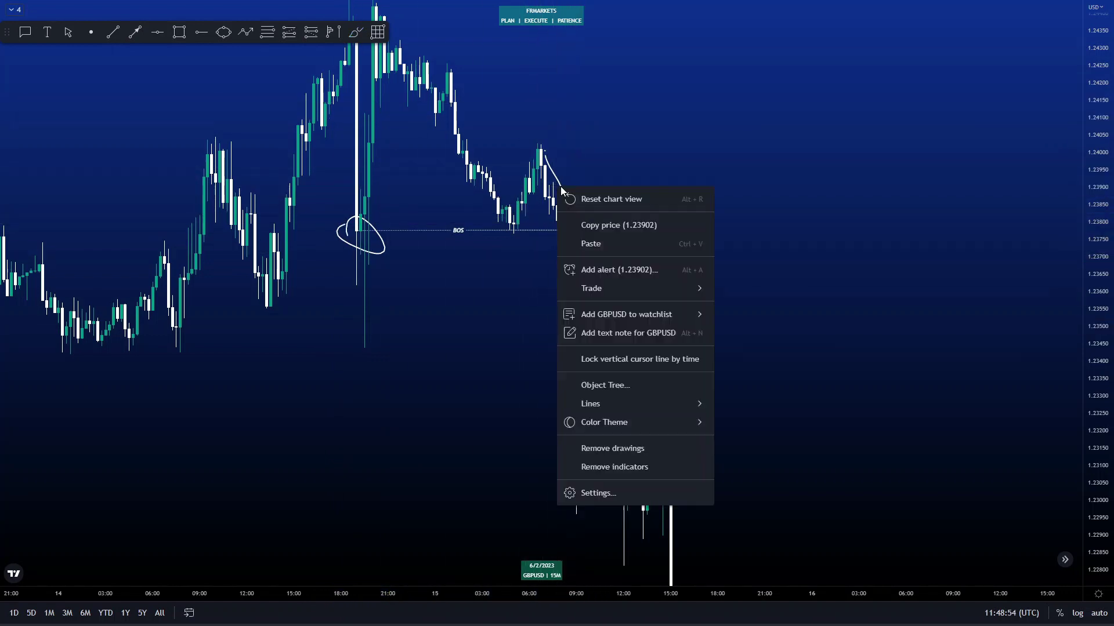
{"action": "left_click", "coordinate": [553, 168]}
{"action": "right_click", "coordinate": [558, 180]}
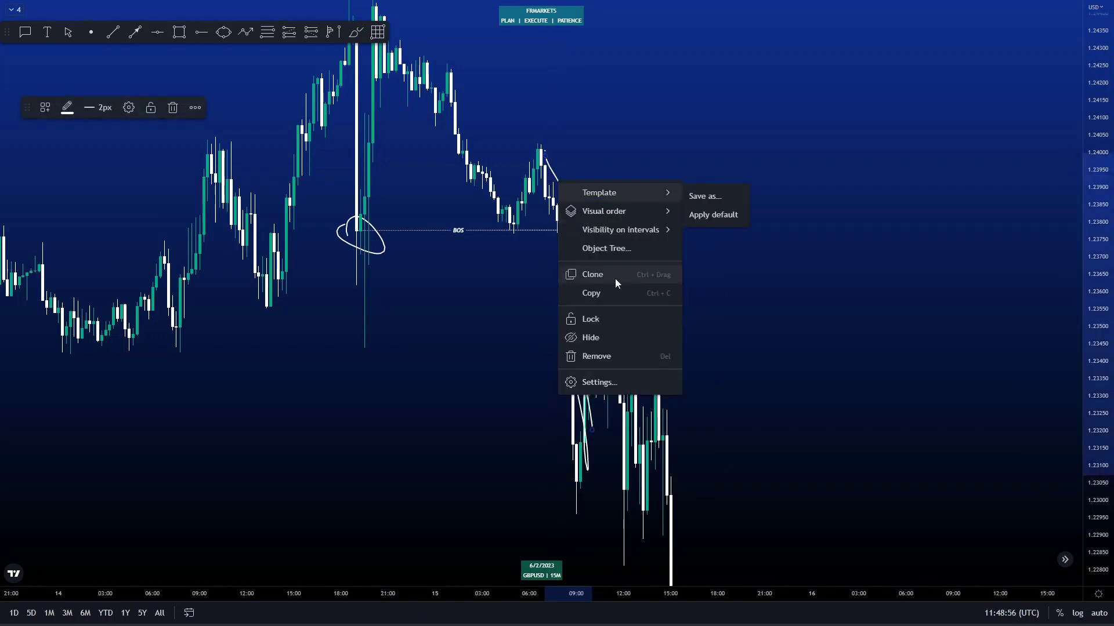
{"action": "left_click", "coordinate": [604, 353]}
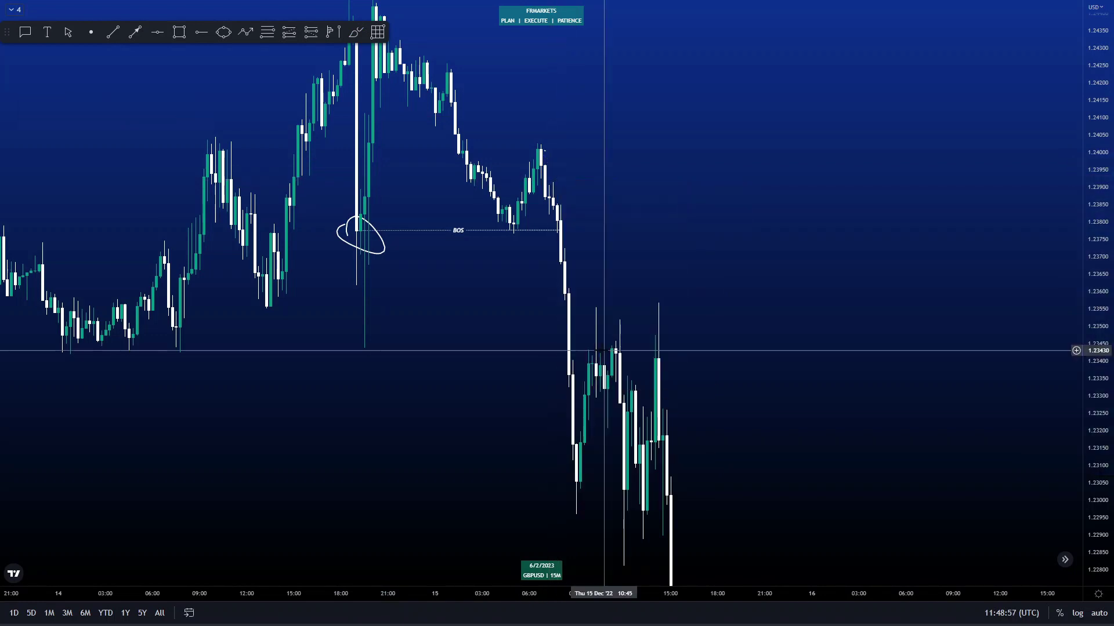
{"action": "right_click", "coordinate": [382, 238]}
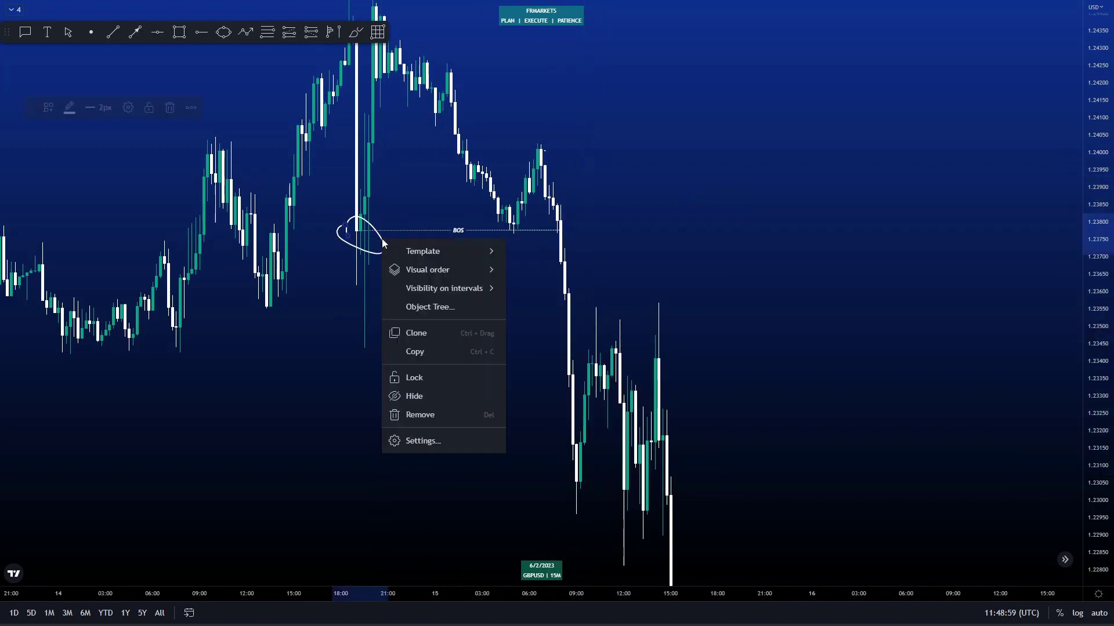
{"action": "left_click", "coordinate": [441, 414]}
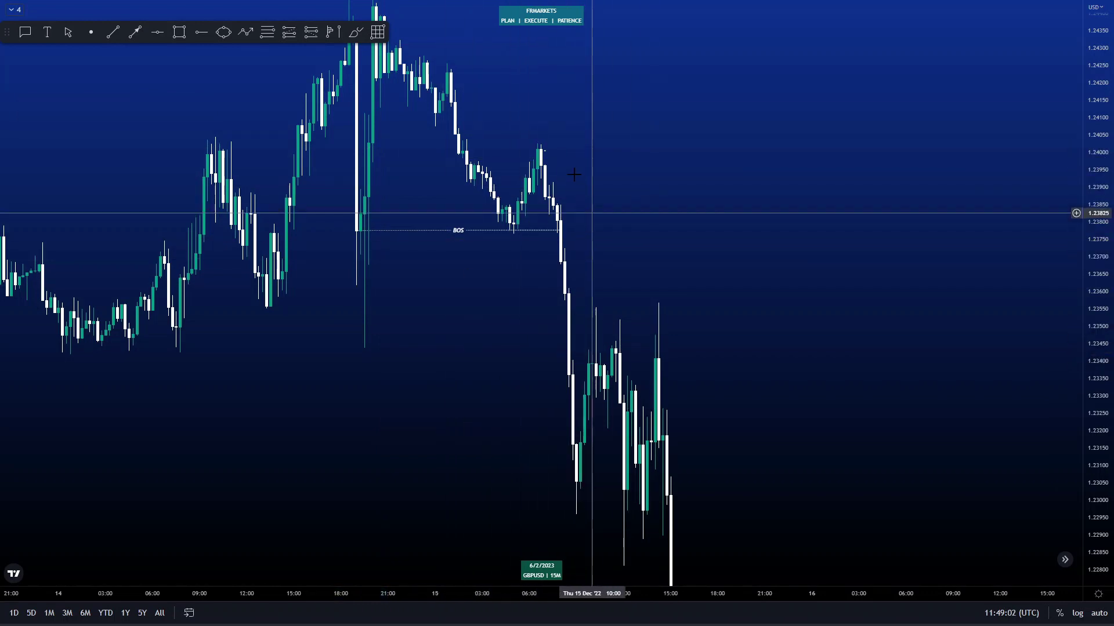
{"action": "right_click", "coordinate": [543, 153]}
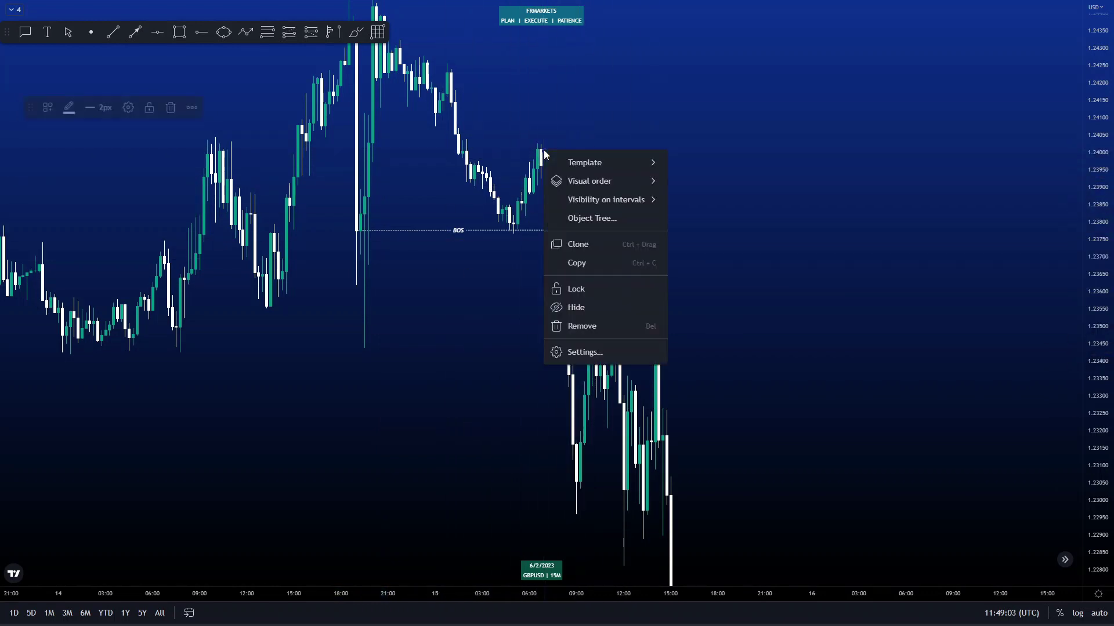
{"action": "left_click", "coordinate": [589, 325]}
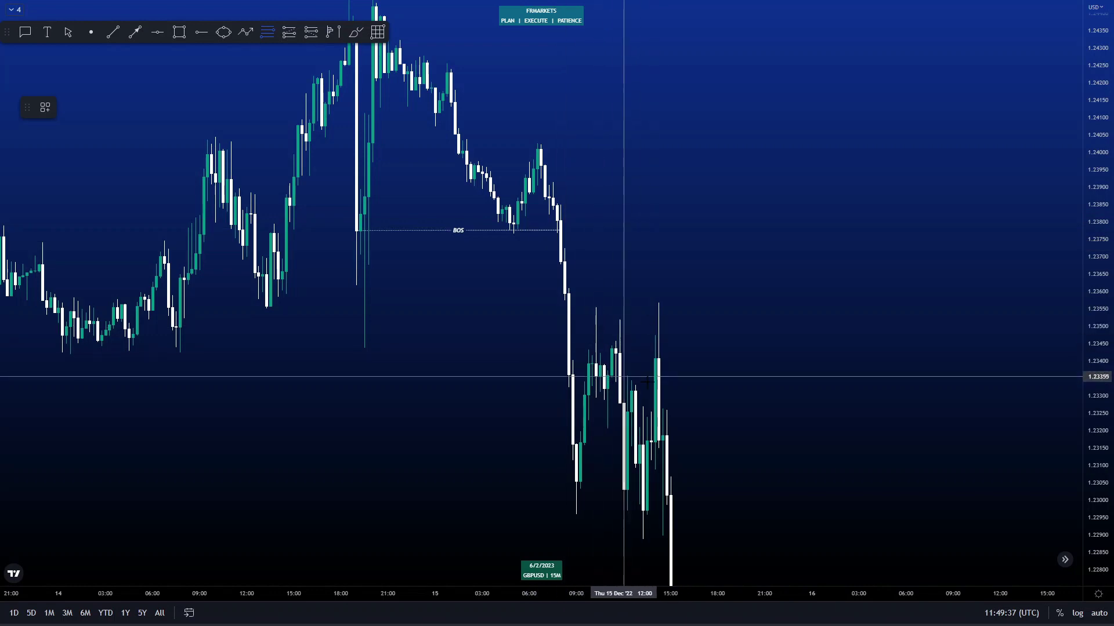
Draw a 0.61 Fibonacci retracement from about 1.23805 down to about 1.23053, plus a thin rectangle extending from the pullback high at about 1.2343
{"action": "left_click", "coordinate": [557, 221]}
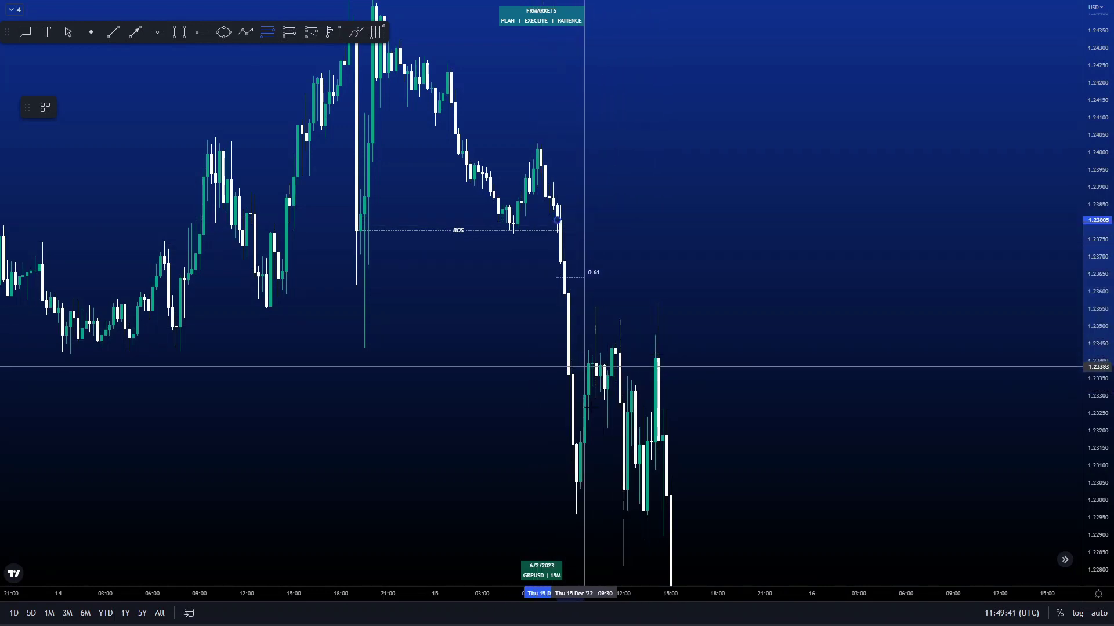
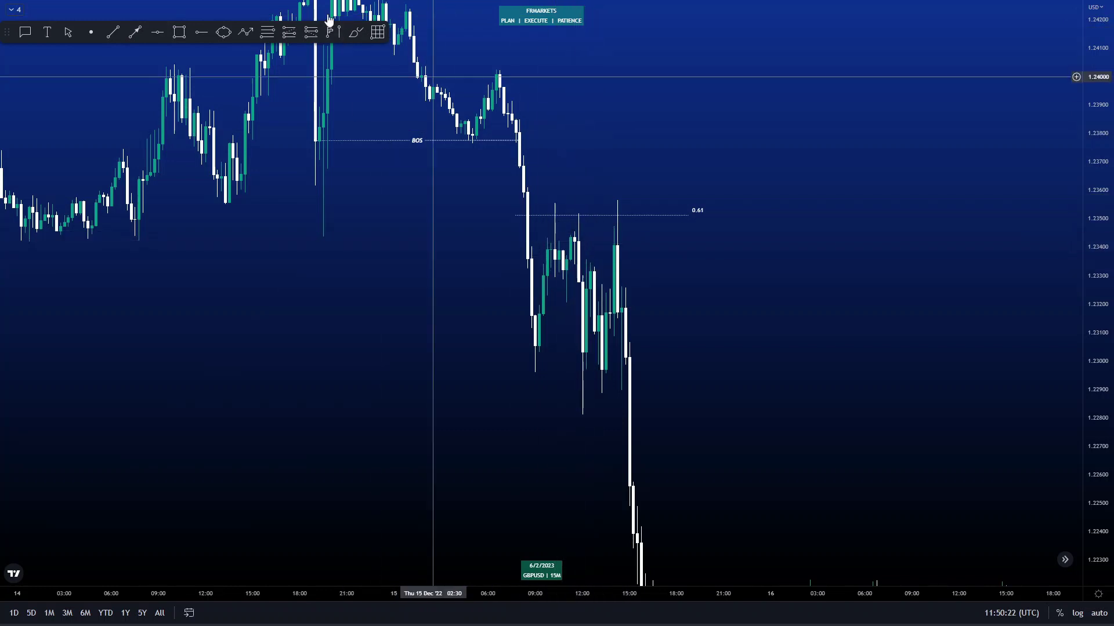
{"action": "left_click", "coordinate": [571, 238]}
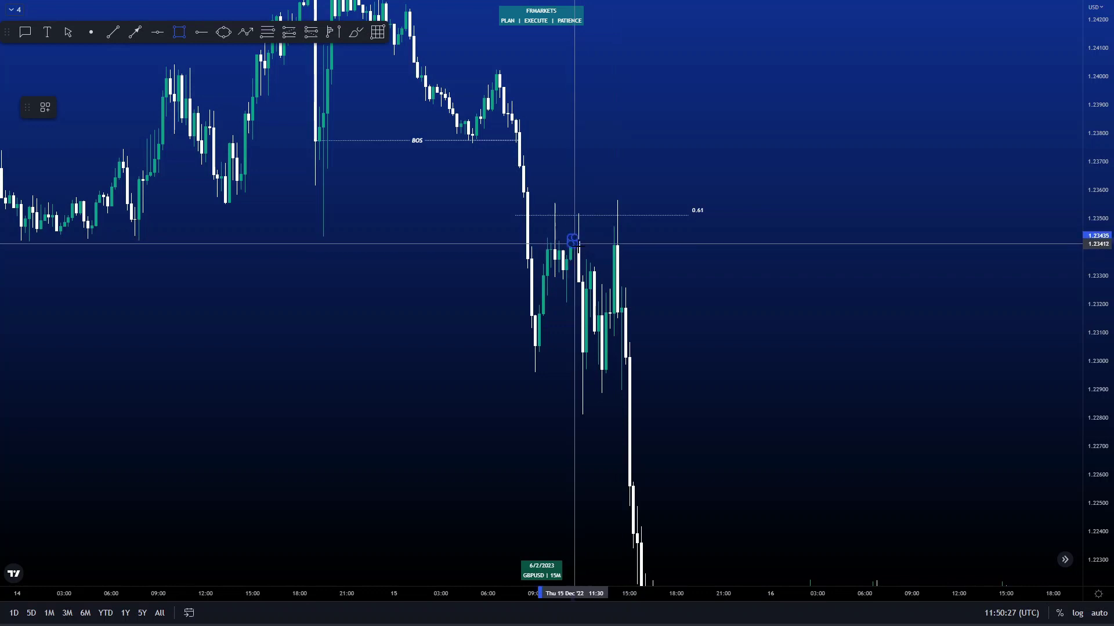
{"action": "left_click", "coordinate": [809, 239]}
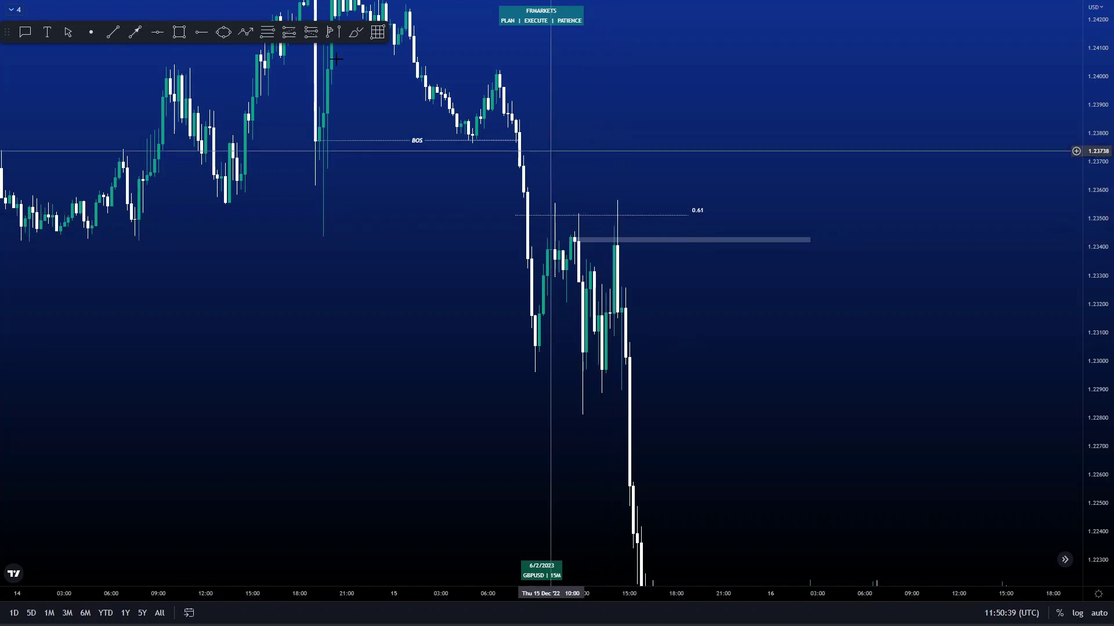
{"action": "left_click", "coordinate": [604, 215]}
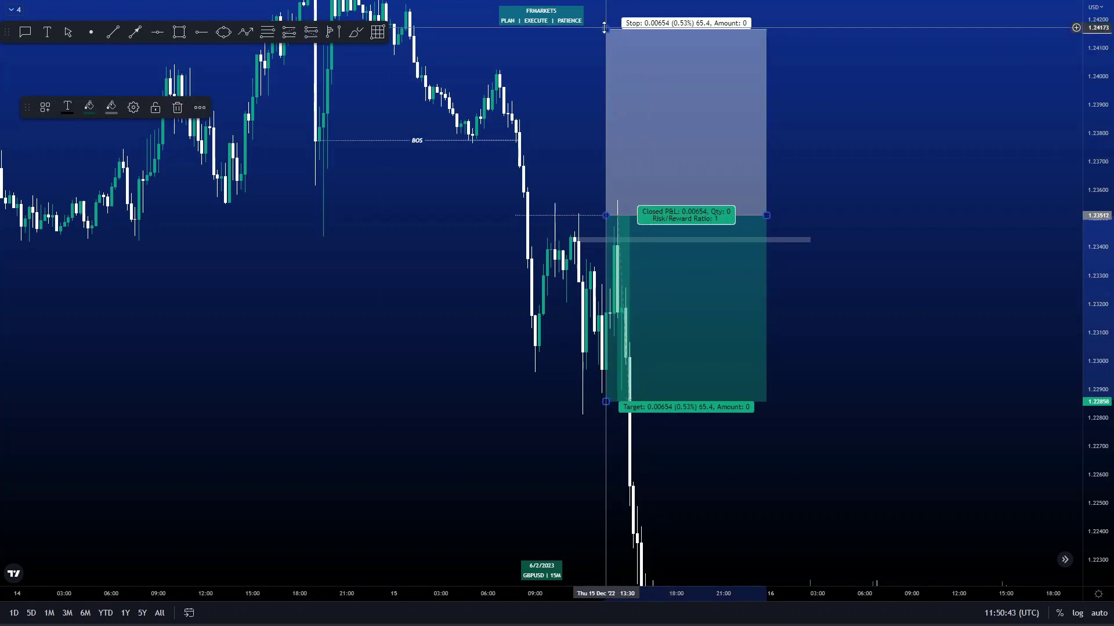
{"action": "left_click_drag", "start_coordinate": [604, 28], "coordinate": [606, 109]}
{"action": "key", "text": "Delete"}
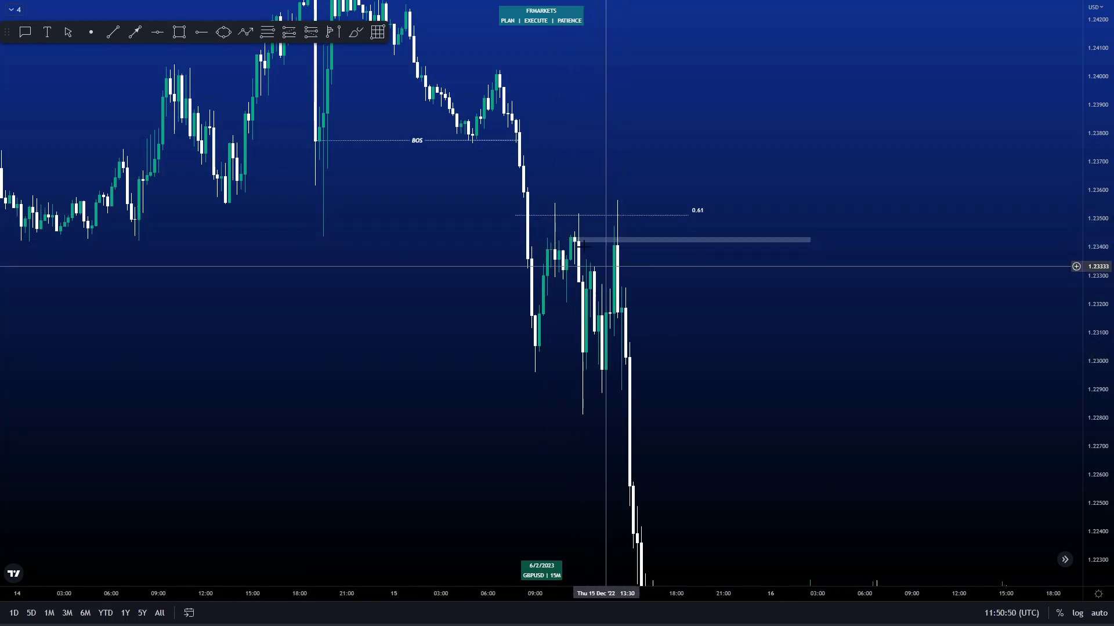
Delete the thin rectangle just below the 0.61 retracement line
{"action": "left_click", "coordinate": [665, 244]}
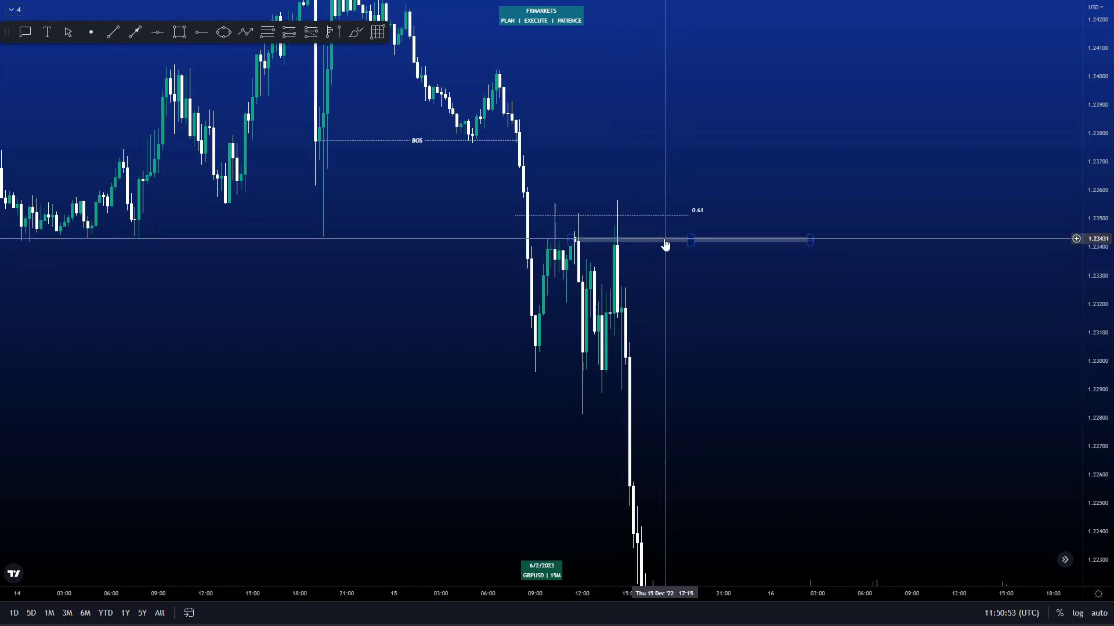
{"action": "key", "text": "Delete"}
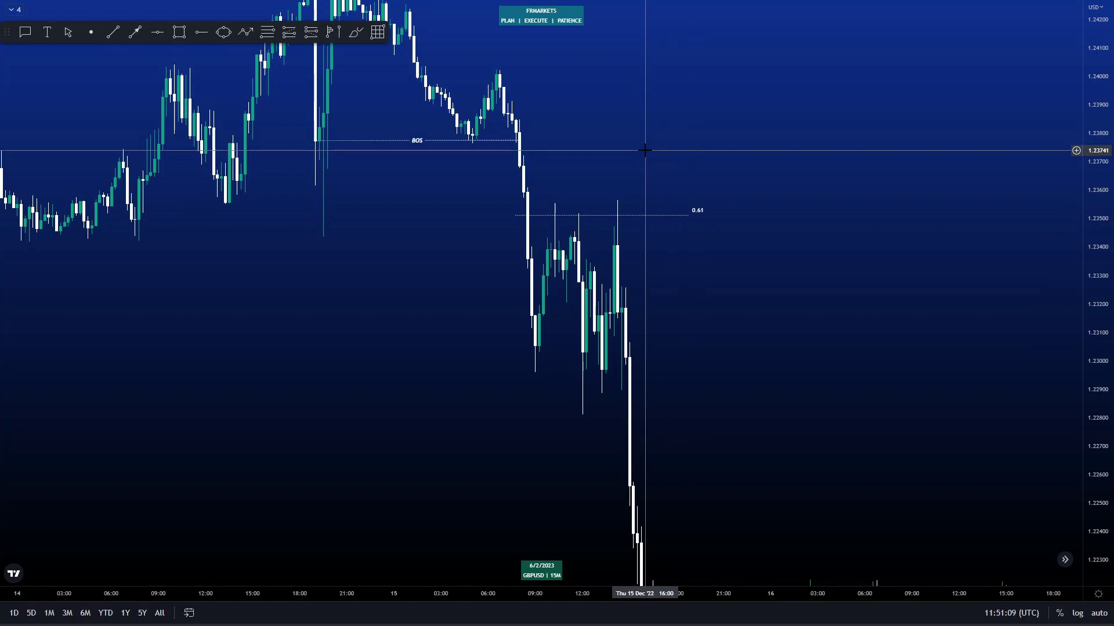
{"action": "left_click_drag", "start_coordinate": [1094, 307], "coordinate": [1094, 360]}
{"action": "left_click_drag", "start_coordinate": [934, 311], "coordinate": [903, 245]}
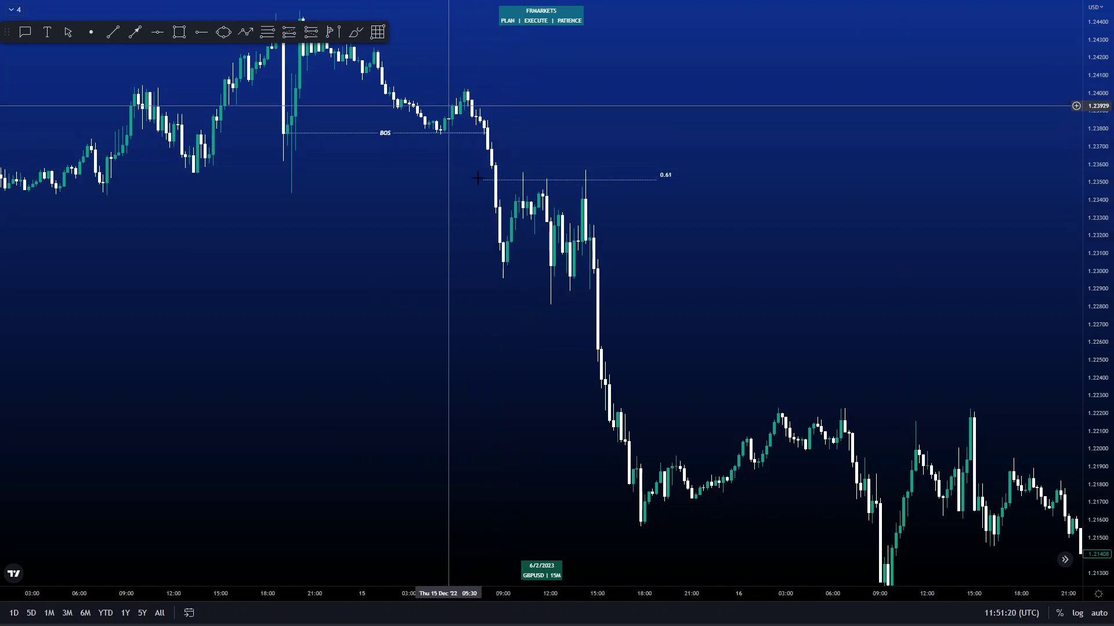
{"action": "left_click", "coordinate": [268, 33]}
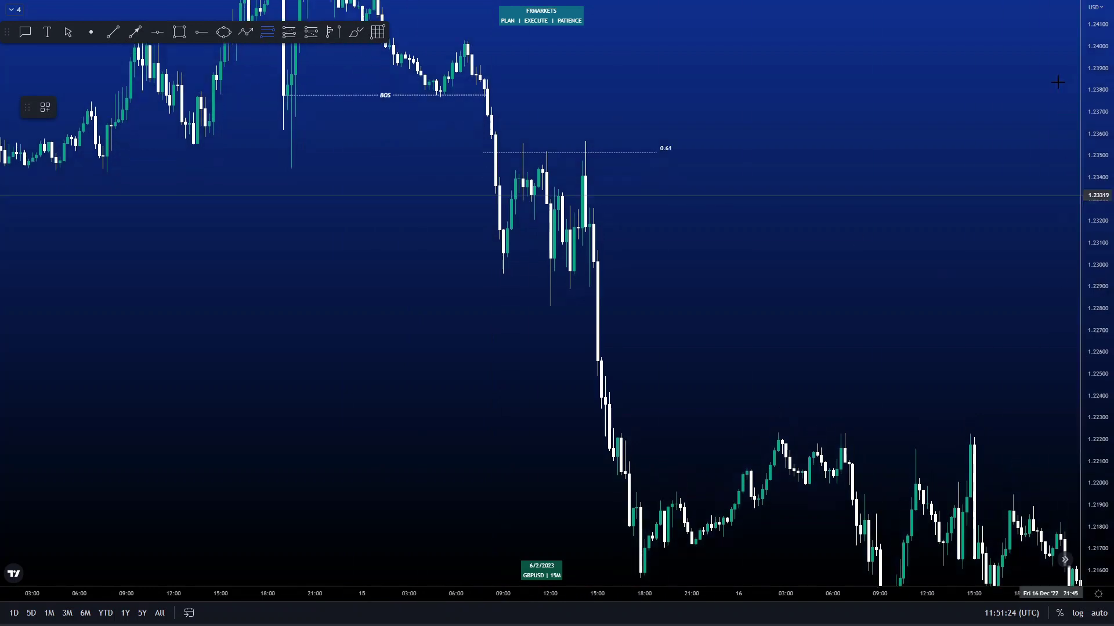
{"action": "left_click", "coordinate": [765, 52]}
{"action": "left_click", "coordinate": [801, 90]}
{"action": "key", "text": "Delete"}
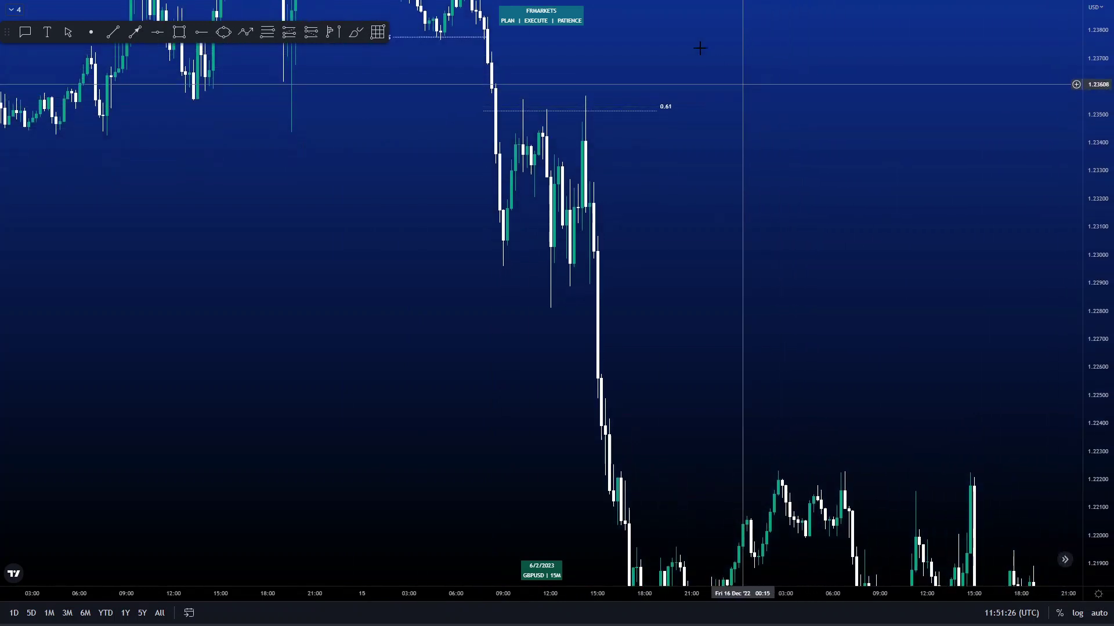
Brush small freehand circles around the BOS line's start, its end and the candle close just below it at about 1.2368
{"action": "left_click_drag", "start_coordinate": [713, 69], "coordinate": [822, 253]}
{"action": "left_click_drag", "start_coordinate": [1084, 350], "coordinate": [1084, 314]}
{"action": "left_click_drag", "start_coordinate": [924, 226], "coordinate": [760, 170]}
{"action": "left_click", "coordinate": [262, 33]}
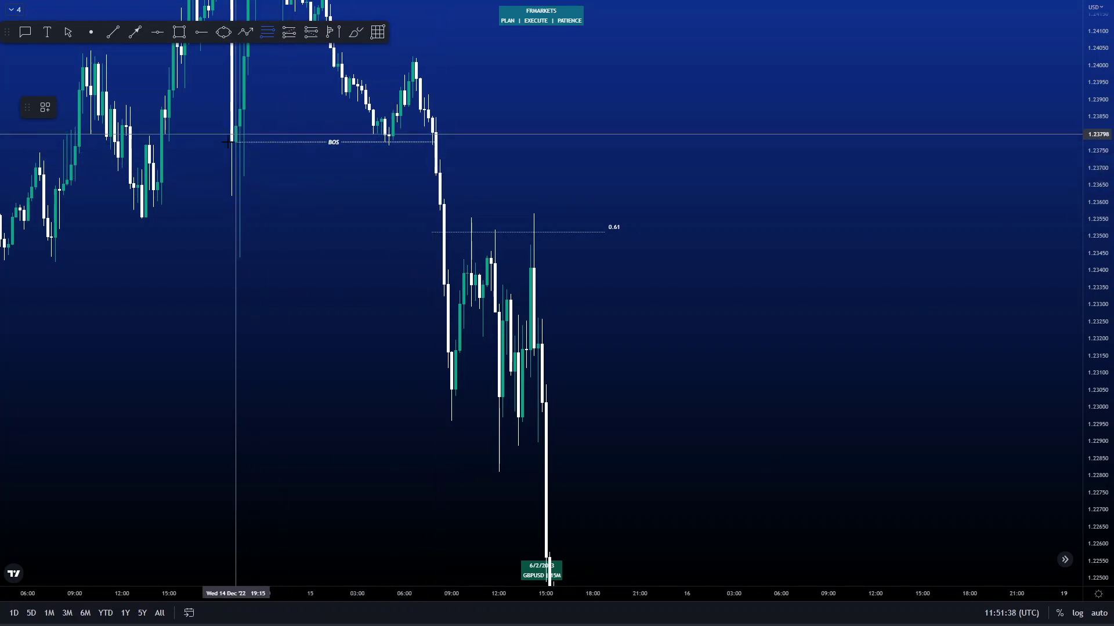
{"action": "key", "text": "alt+b"}
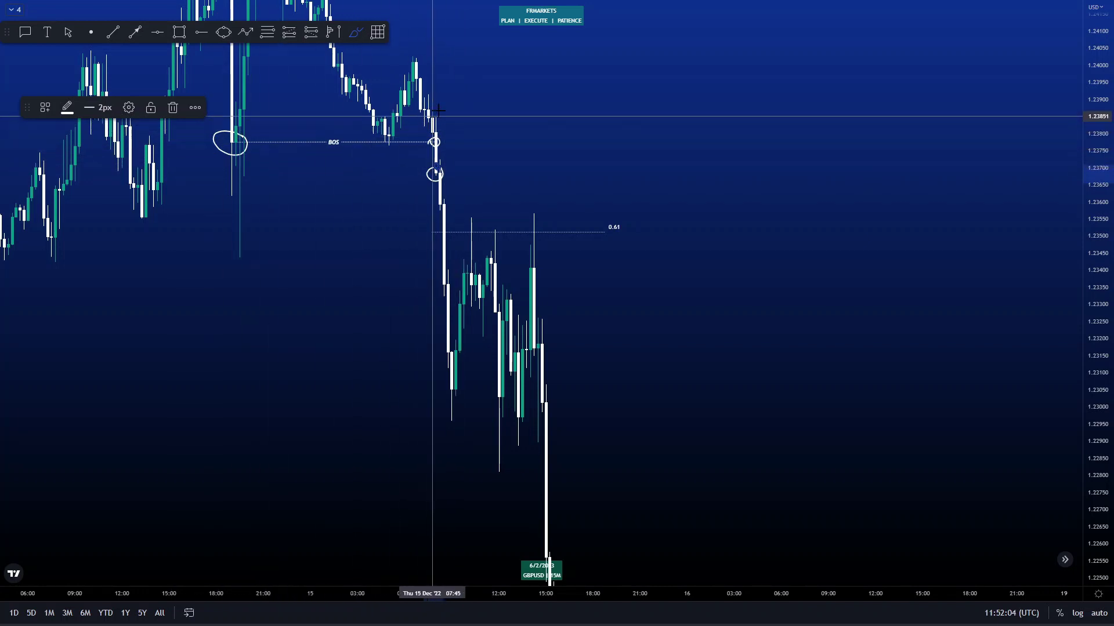
{"action": "key", "text": "Escape"}
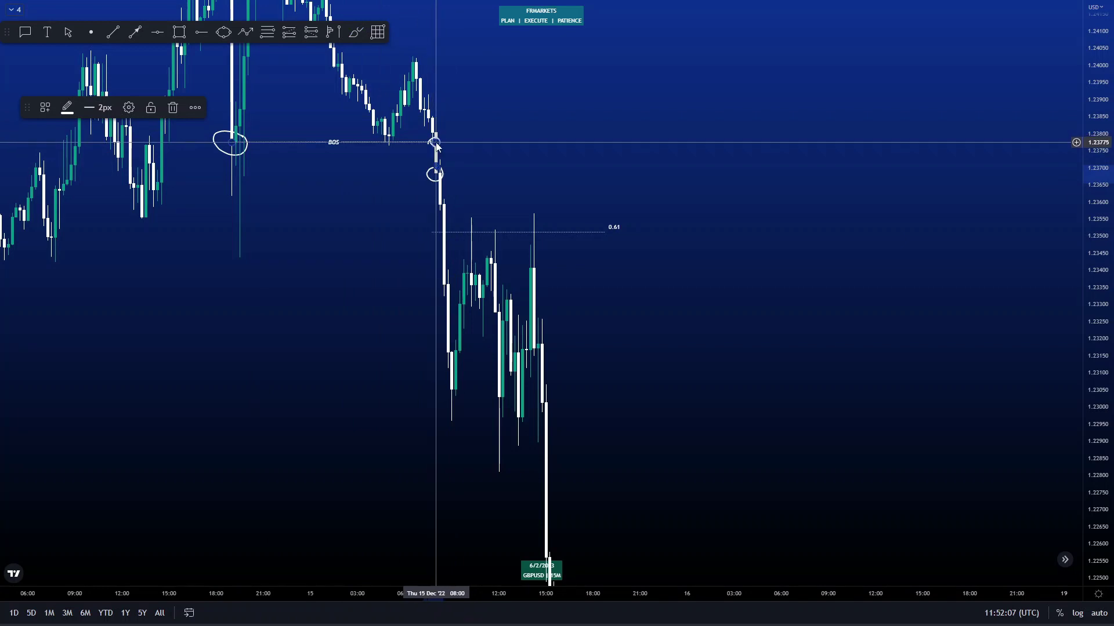
Remove the three freehand circles around the BOS line's ends and the candle close below it
{"action": "right_click", "coordinate": [434, 145]}
{"action": "key", "text": "Escape"}
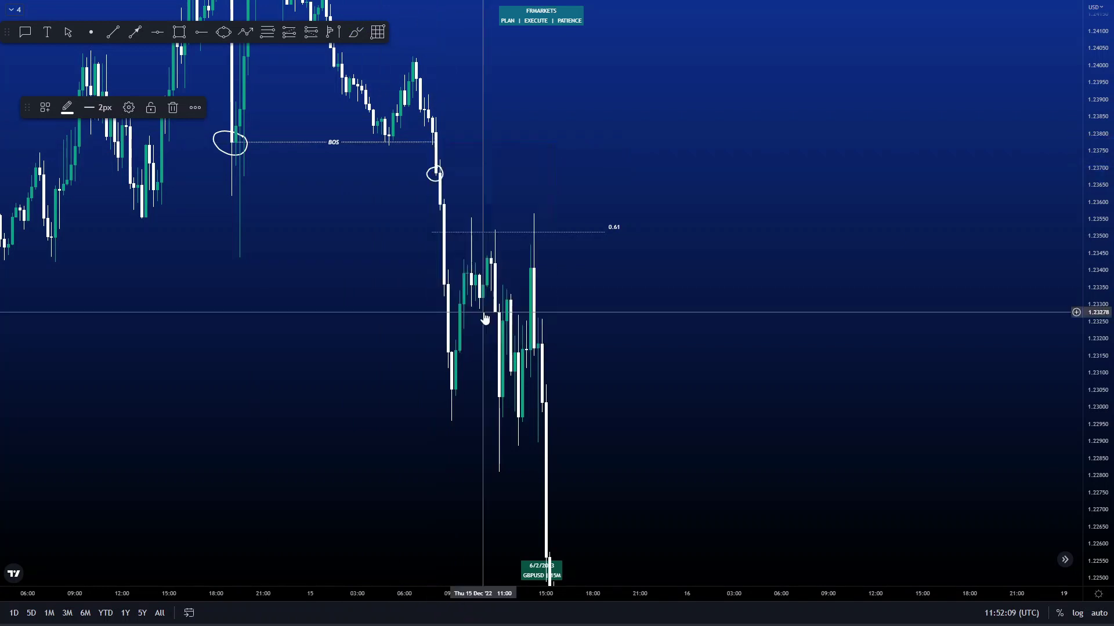
{"action": "right_click", "coordinate": [435, 182]}
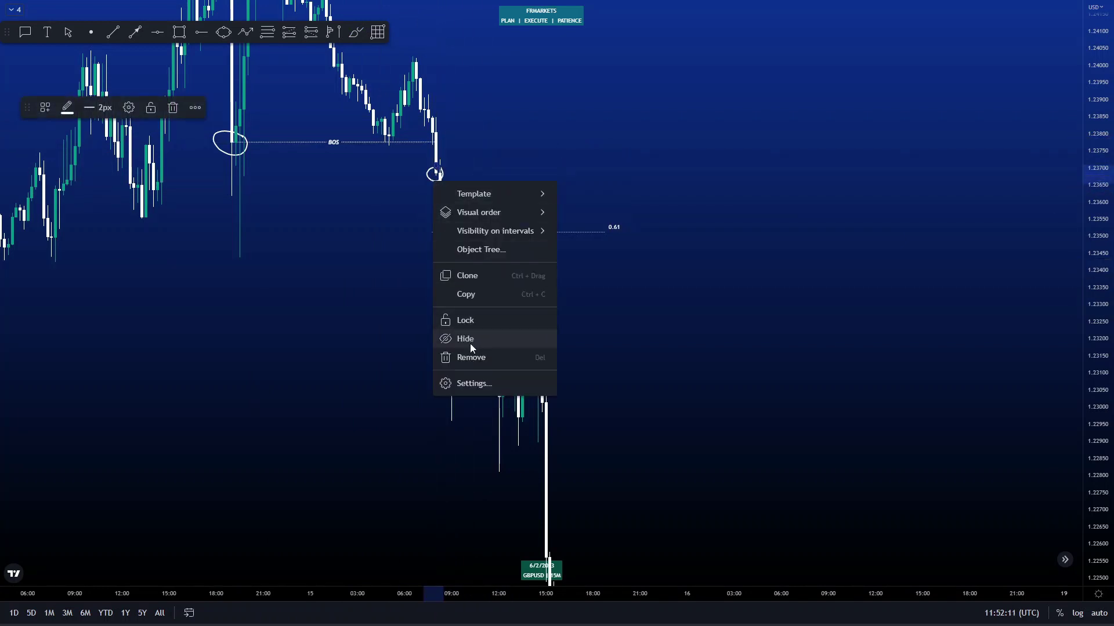
{"action": "left_click", "coordinate": [471, 357]}
{"action": "right_click", "coordinate": [247, 152]}
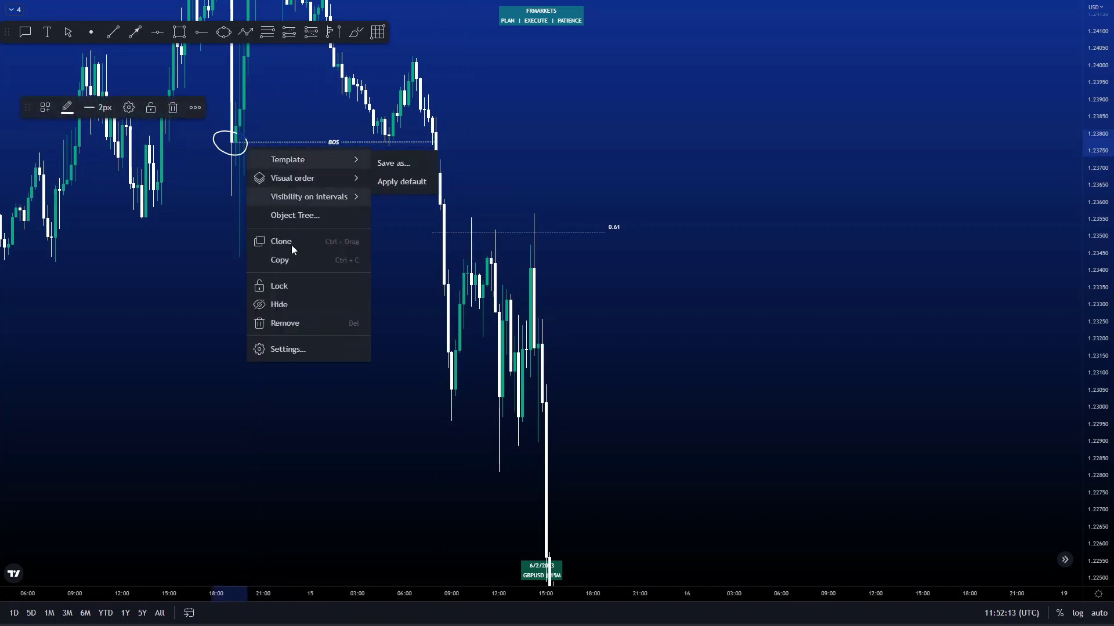
{"action": "left_click", "coordinate": [301, 322]}
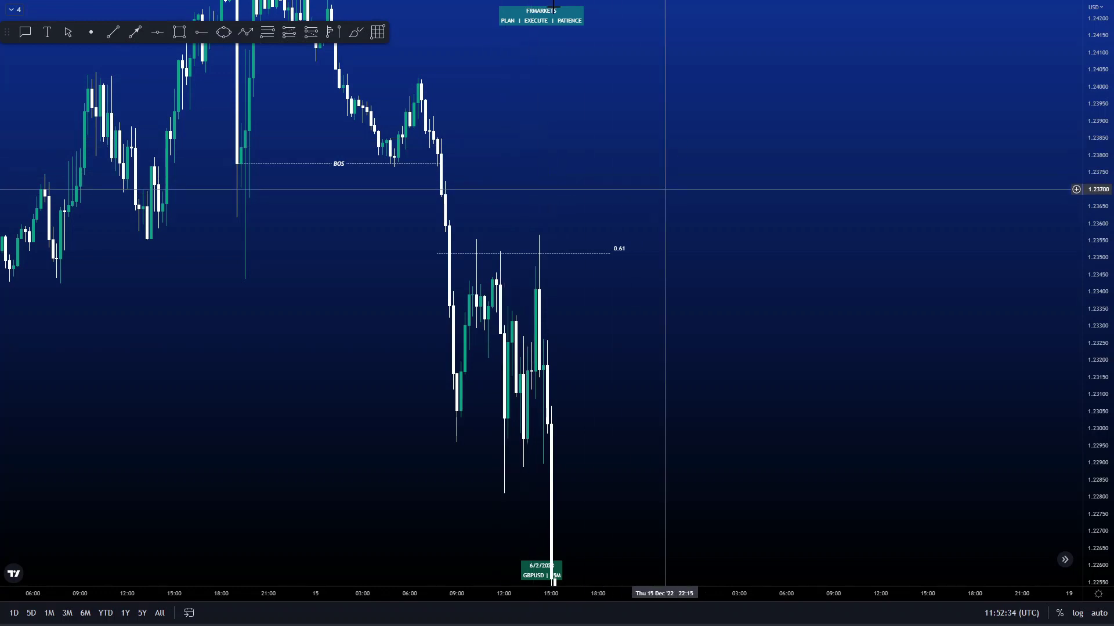
Replace the 0.61 Fibonacci retracement with one starting at about 1.23804 on 15 December 06:30 and ending at about 1.23052
{"action": "left_click", "coordinate": [513, 255]}
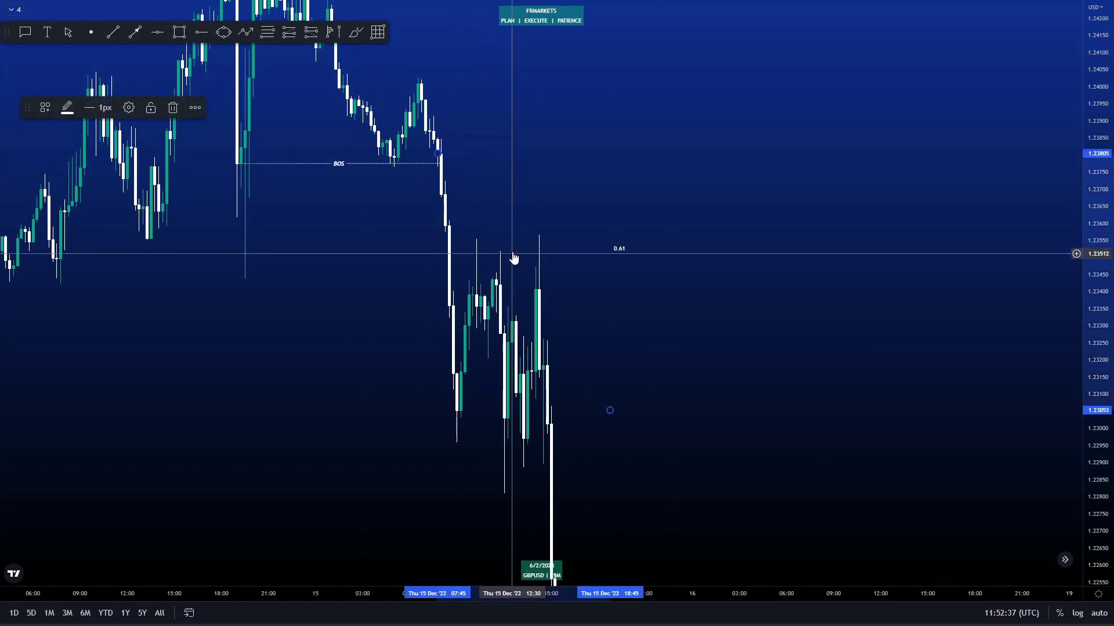
{"action": "left_click", "coordinate": [266, 33]}
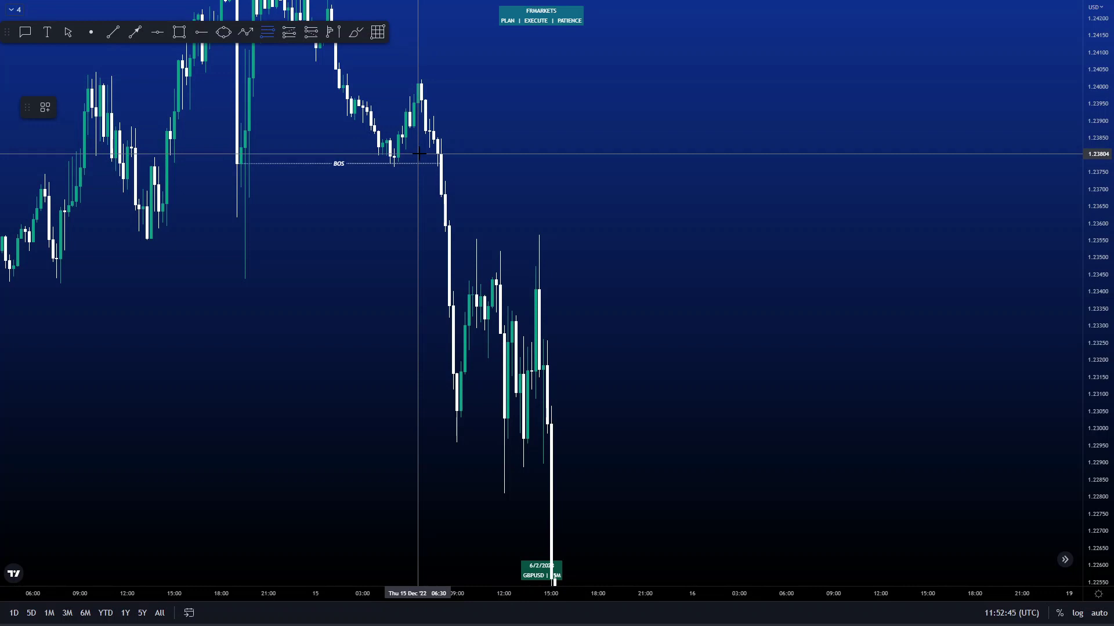
{"action": "left_click", "coordinate": [418, 154]}
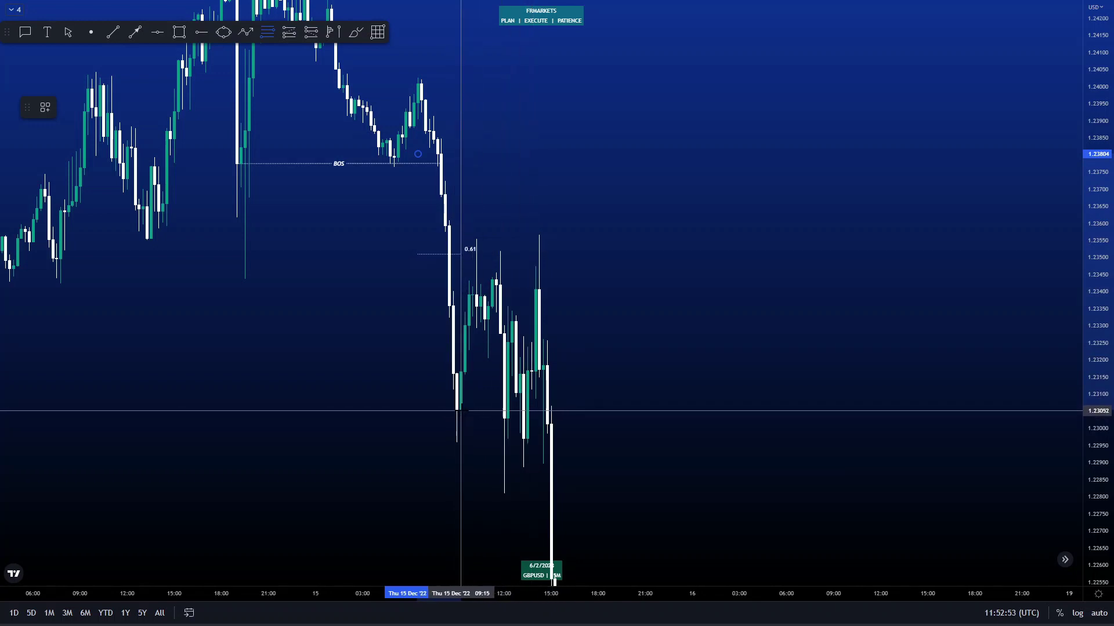
{"action": "left_click", "coordinate": [669, 410]}
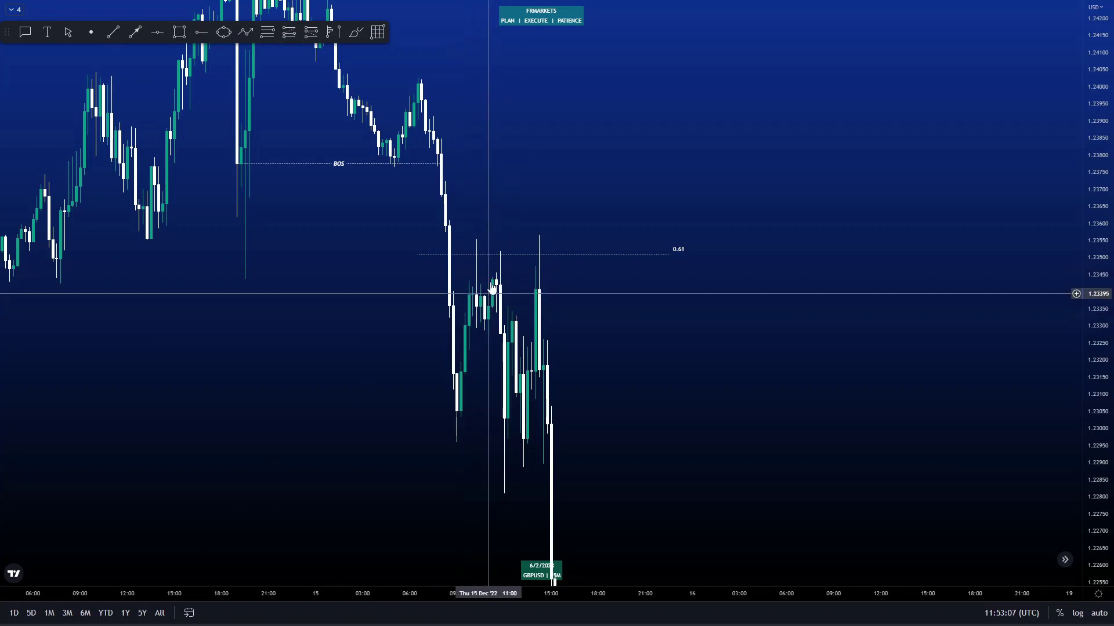
Place a short position on the 0.61 line at about 1.23508, 15 December 13:45, and set its stop at about 1.23709
{"action": "left_click", "coordinate": [310, 34]}
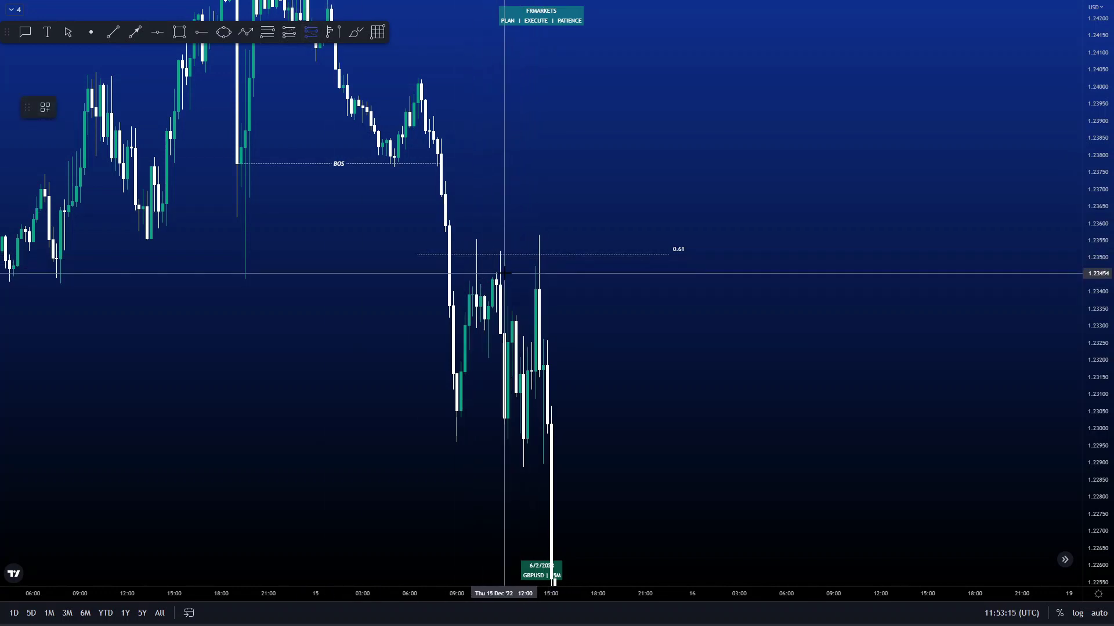
{"action": "left_click", "coordinate": [528, 254]}
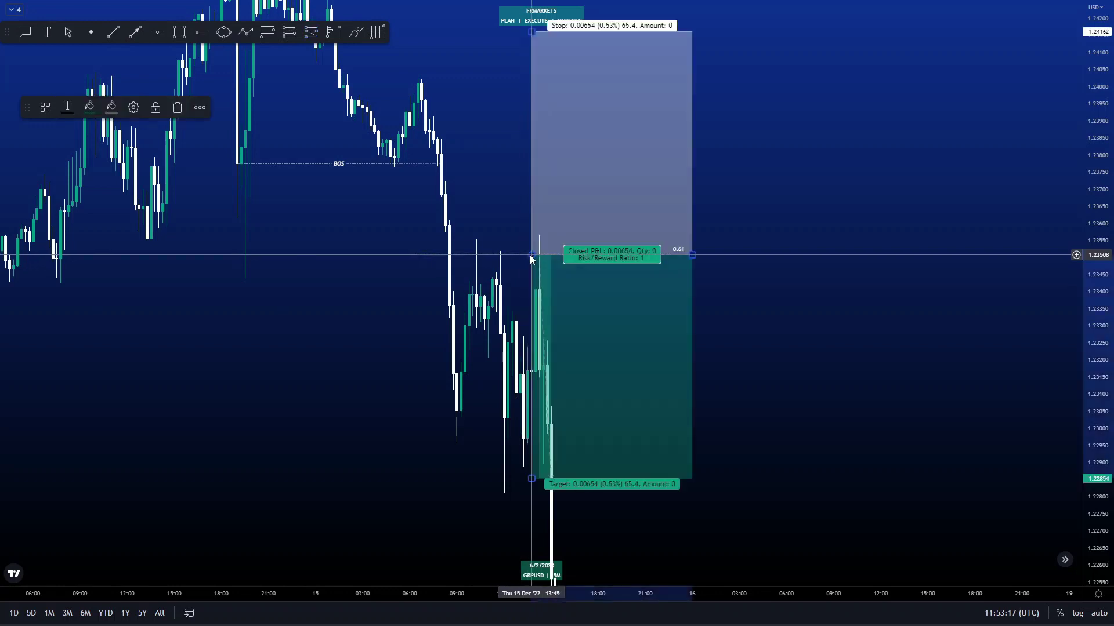
{"action": "left_click_drag", "start_coordinate": [537, 72], "coordinate": [513, 159]}
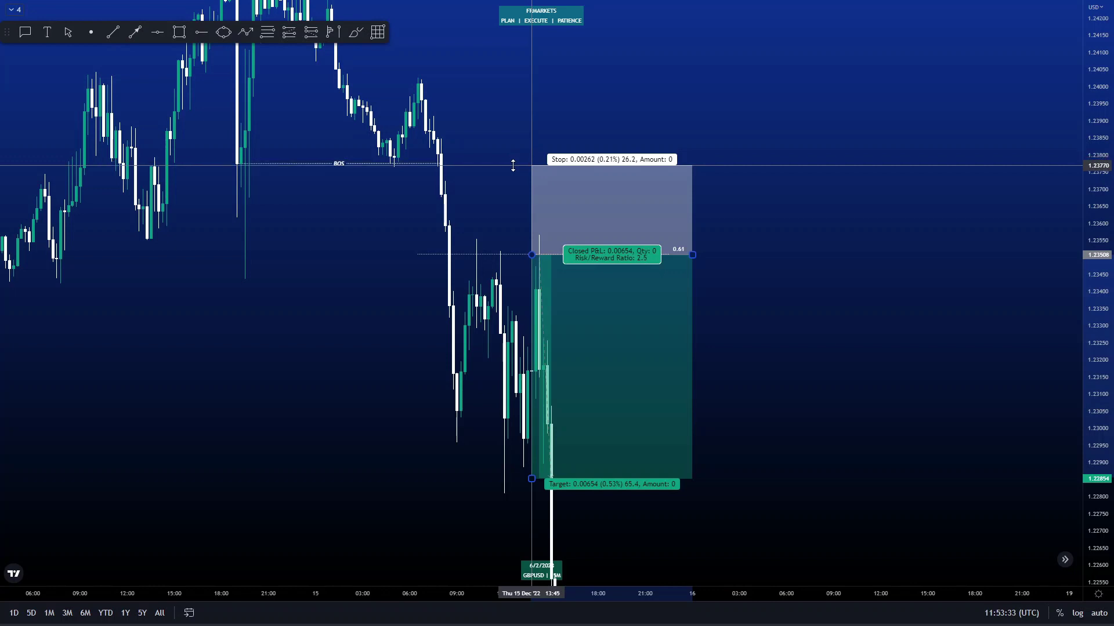
{"action": "left_click_drag", "start_coordinate": [512, 175], "coordinate": [513, 178]}
{"action": "left_click_drag", "start_coordinate": [516, 187], "coordinate": [513, 187]}
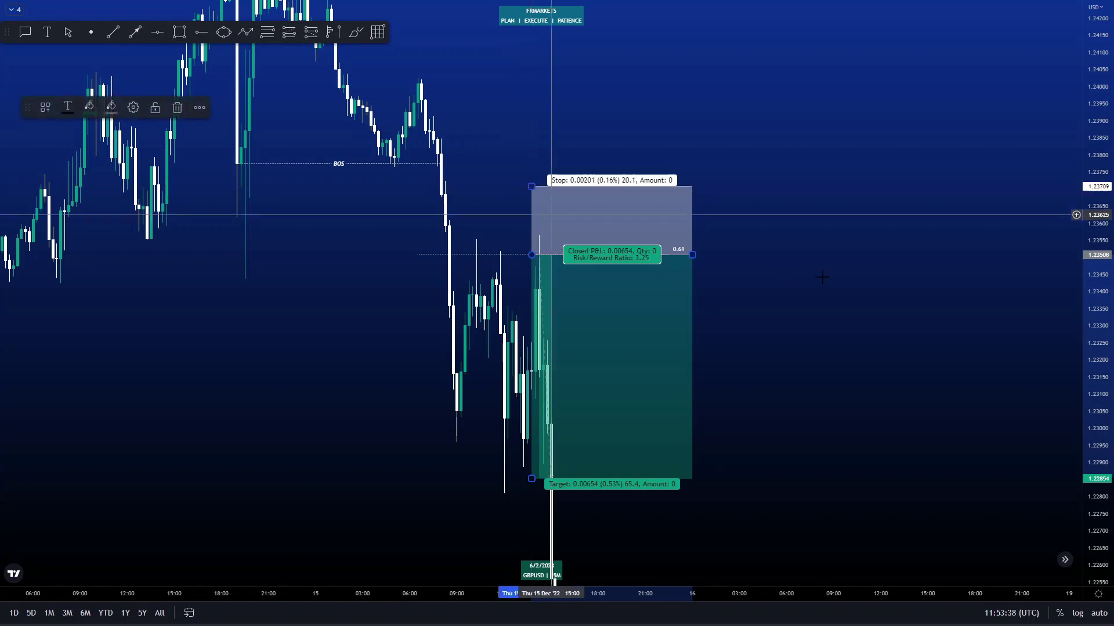
{"action": "left_click", "coordinate": [841, 278]}
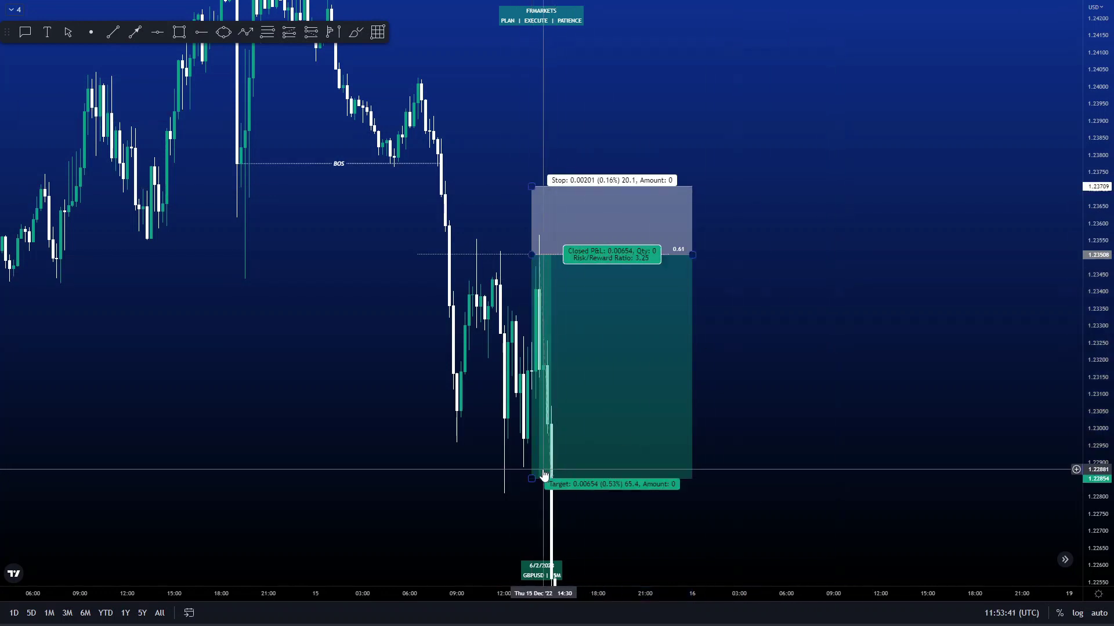
Raise the short position's target to 1.22905 for a risk/reward ratio of 3
{"action": "left_click_drag", "start_coordinate": [531, 477], "coordinate": [525, 461]}
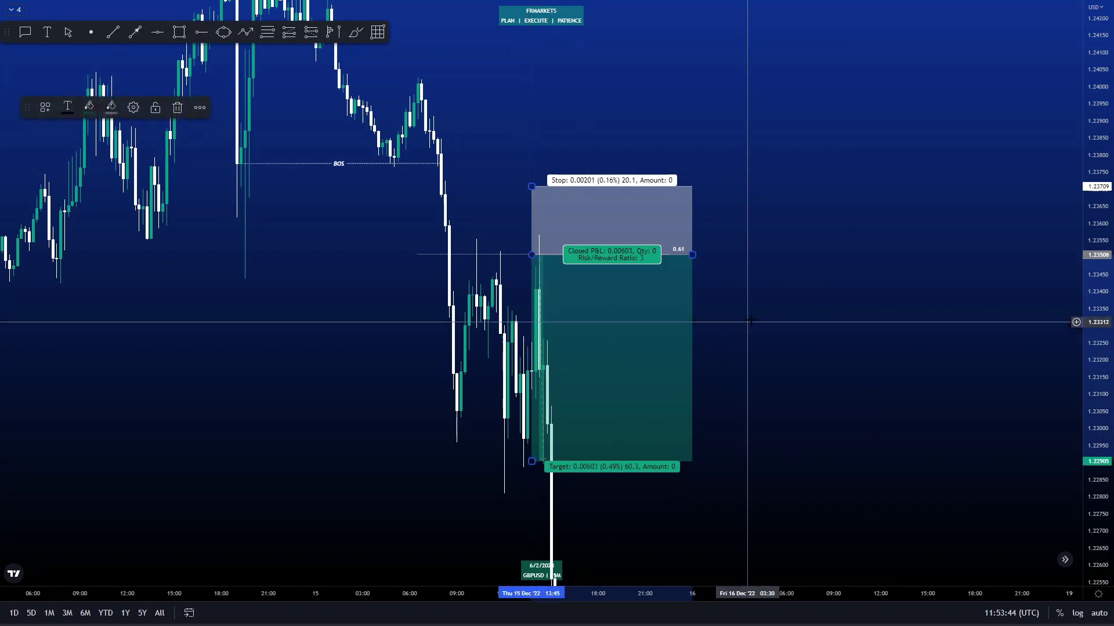
{"action": "left_click", "coordinate": [790, 368]}
Examine the price move following the short entry, from the BOS line through the target and into 16 December
{"action": "scroll", "coordinate": [841, 302], "scroll_direction": "down", "scroll_amount": 3}
{"action": "left_click_drag", "start_coordinate": [1097, 157], "coordinate": [1097, 390]}
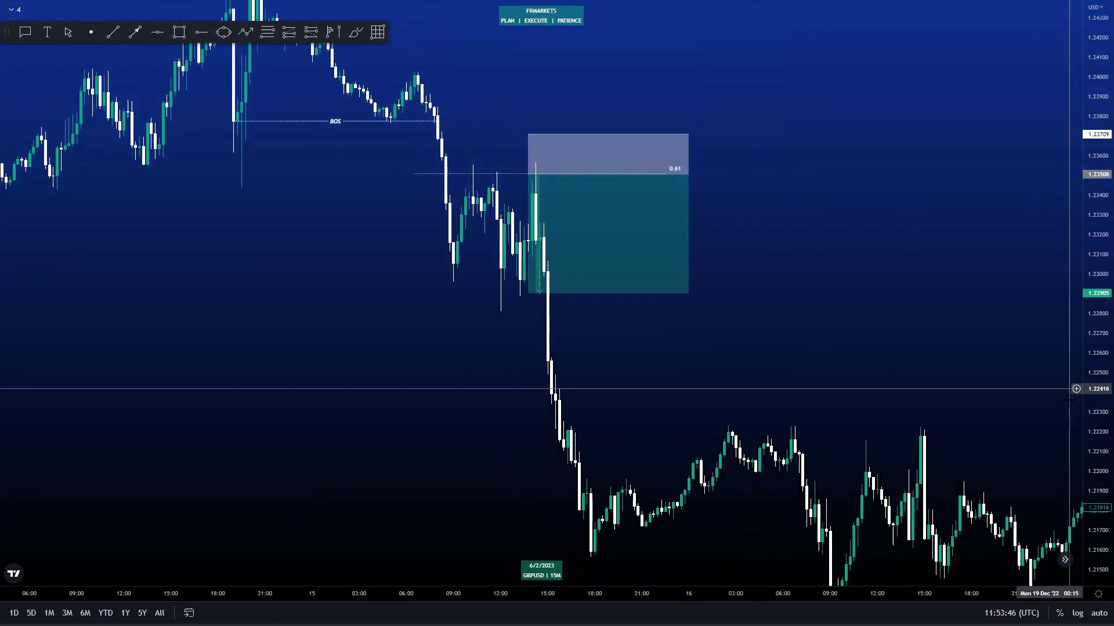
{"action": "scroll", "coordinate": [835, 342], "scroll_direction": "down", "scroll_amount": 4}
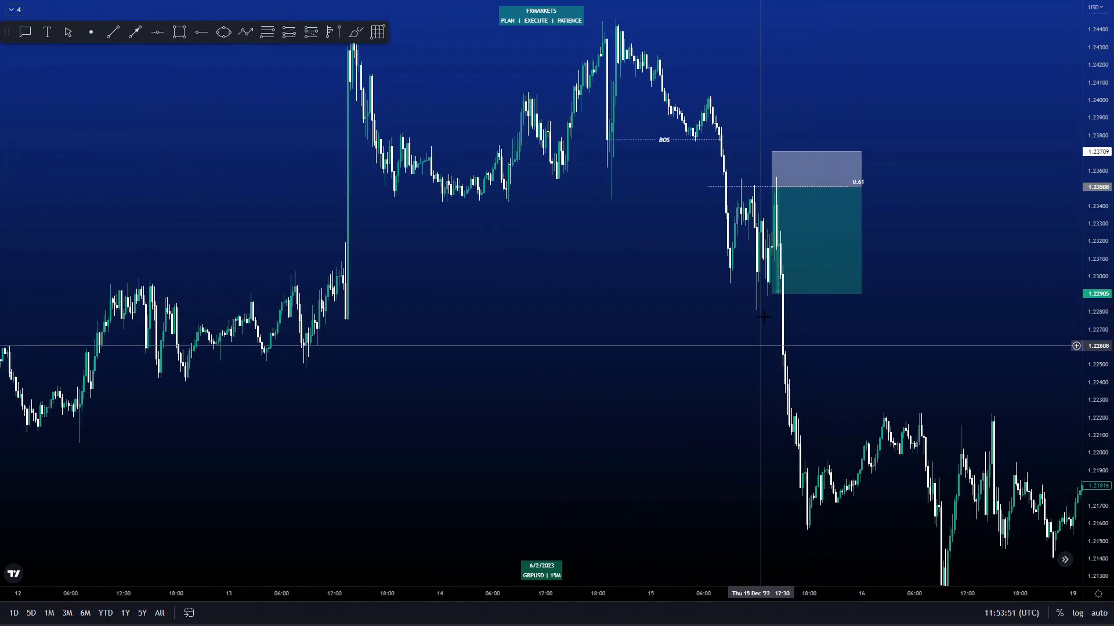
{"action": "scroll", "coordinate": [1014, 319], "scroll_direction": "up", "scroll_amount": 1}
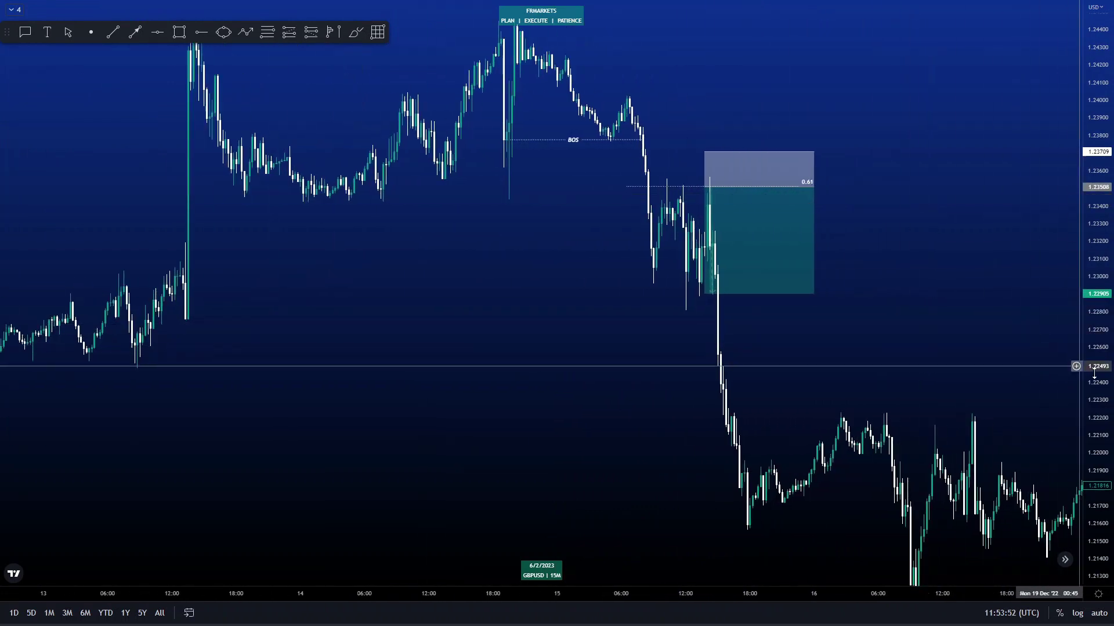
{"action": "left_click_drag", "start_coordinate": [1094, 302], "coordinate": [1091, 237]}
{"action": "scroll", "coordinate": [1091, 131], "scroll_direction": "up", "scroll_amount": 1}
{"action": "left_click_drag", "start_coordinate": [828, 187], "coordinate": [831, 219]}
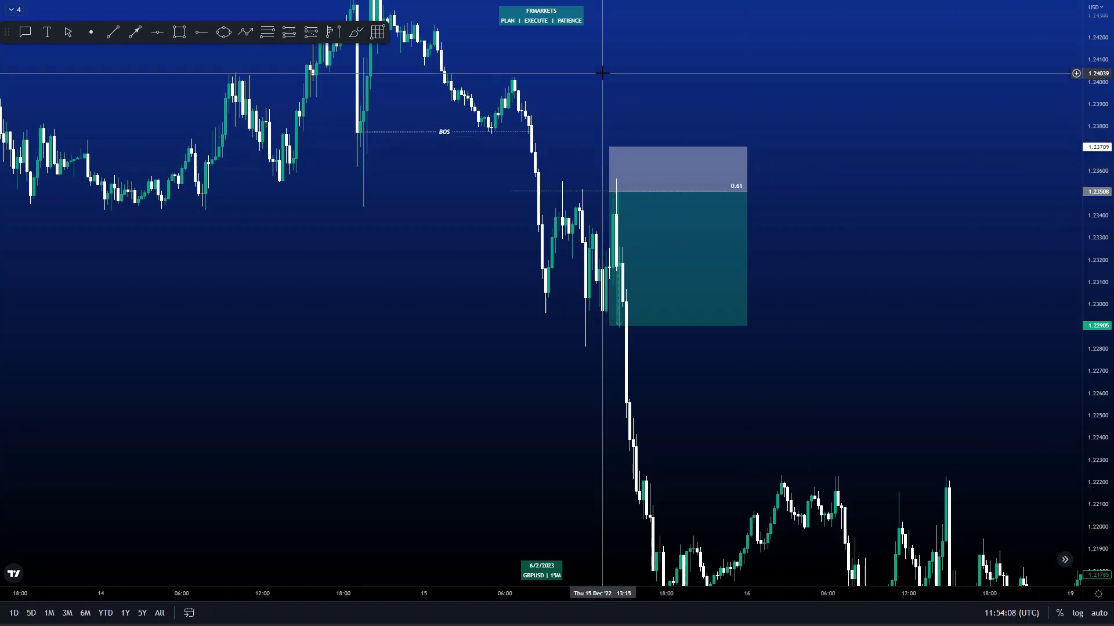
{"action": "left_click_drag", "start_coordinate": [604, 74], "coordinate": [628, 108]}
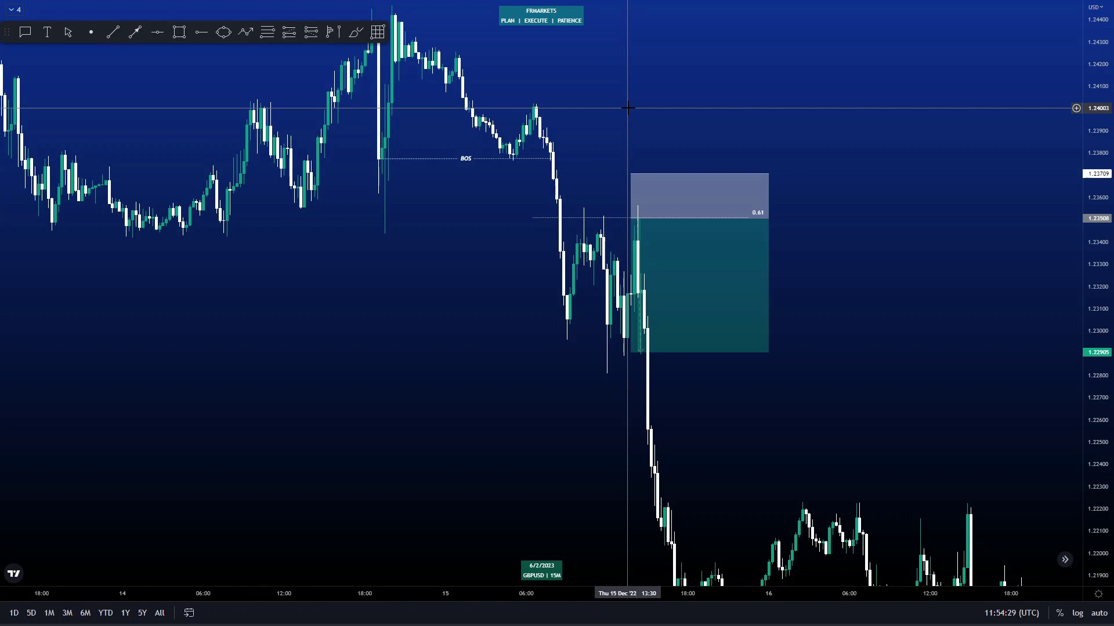
{"action": "scroll", "coordinate": [636, 124], "scroll_direction": "up", "scroll_amount": 2}
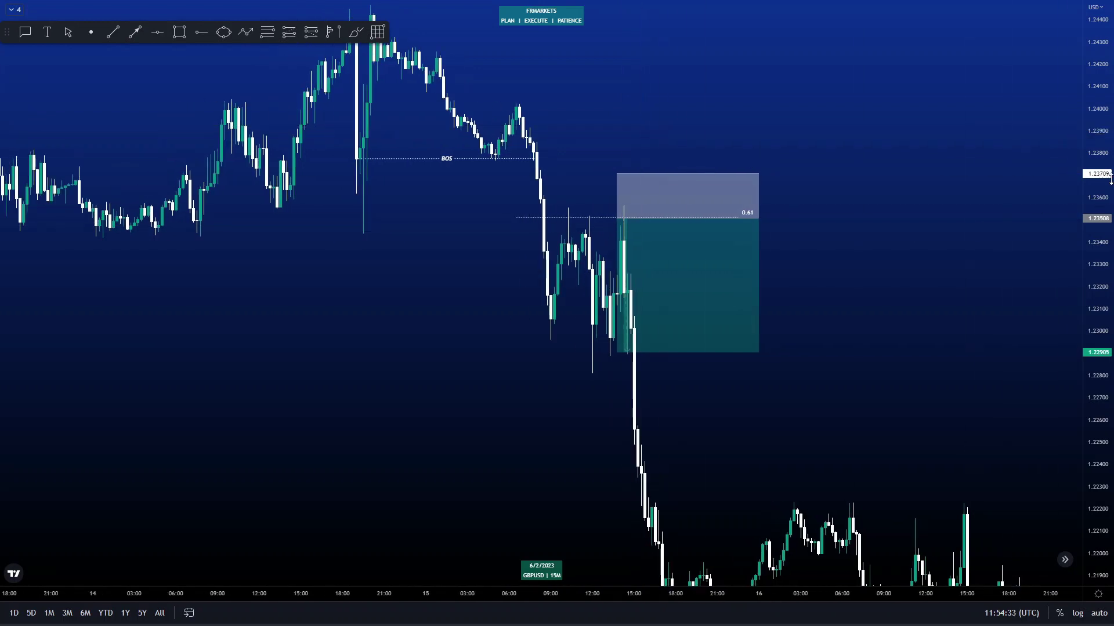
{"action": "left_click_drag", "start_coordinate": [1103, 166], "coordinate": [967, 129]}
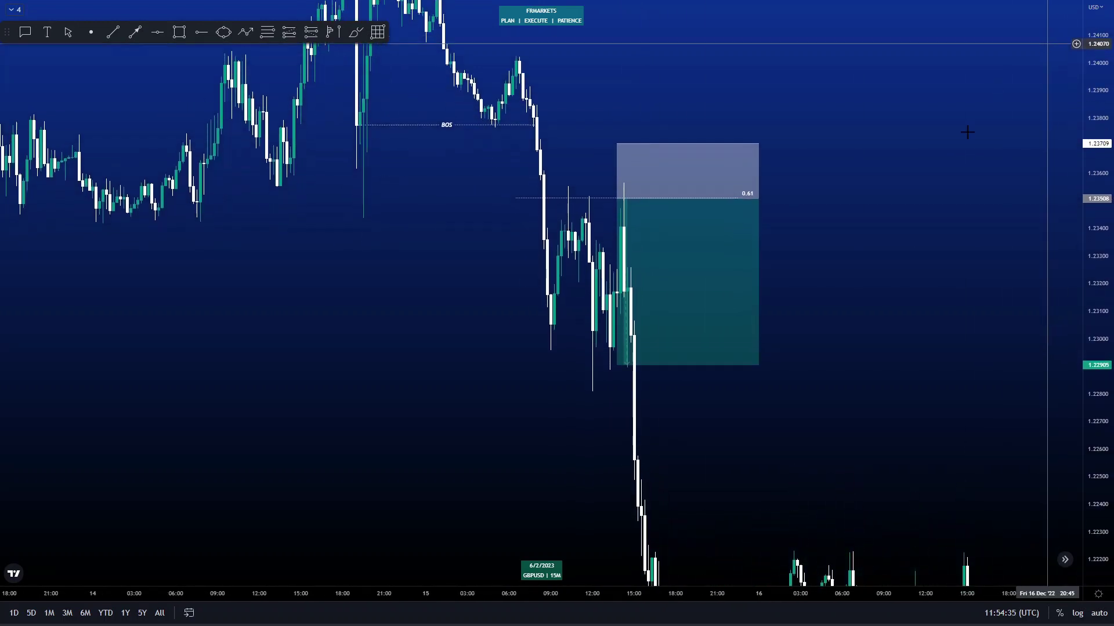
{"action": "scroll", "coordinate": [948, 172], "scroll_direction": "up", "scroll_amount": 1}
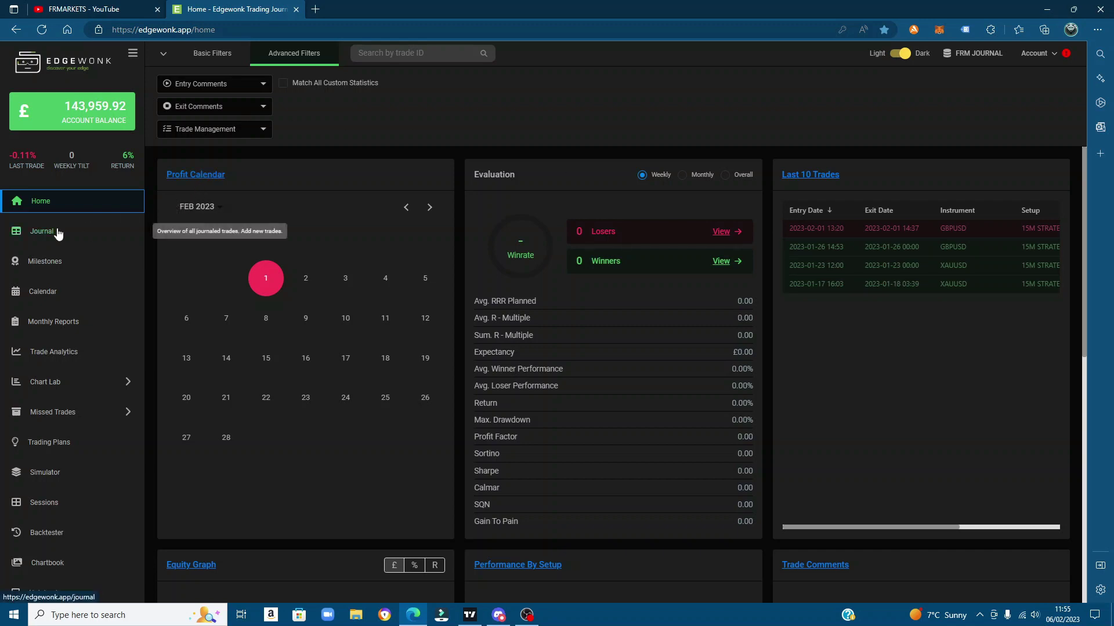
Switch to the Edgewonk journal and open the GBPUSD sell trade entered on 26 January 2023 at 14:53
{"action": "left_click", "coordinate": [79, 231]}
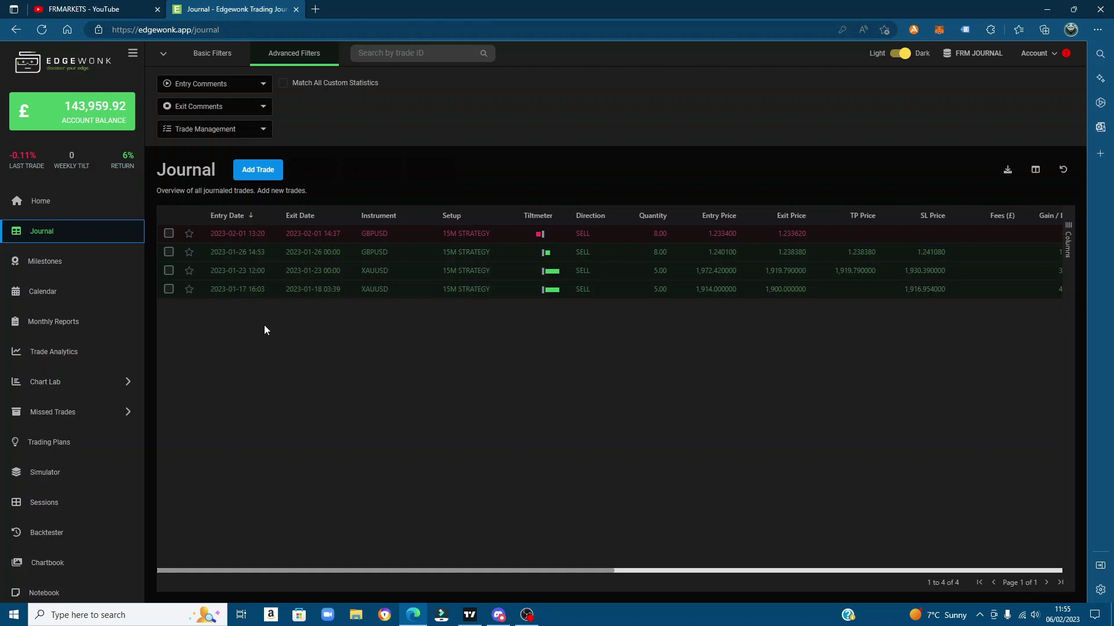
{"action": "left_click", "coordinate": [241, 268]}
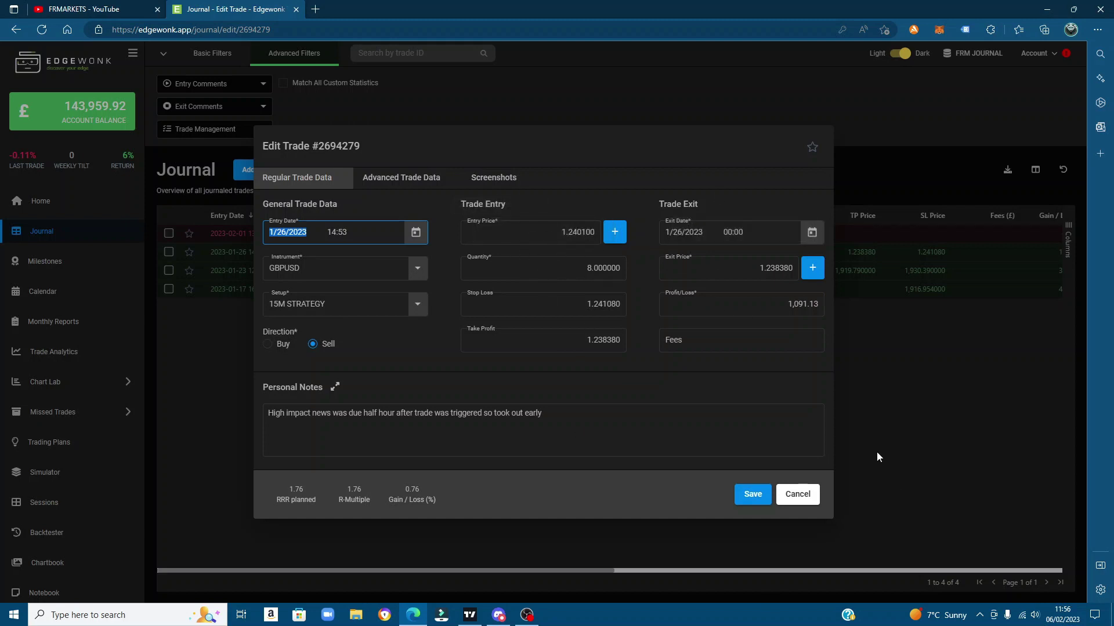
Review the trade's advanced data, including the available entry comment, exit comment and trade management choices, leaving them as they are
{"action": "left_click", "coordinate": [394, 178]}
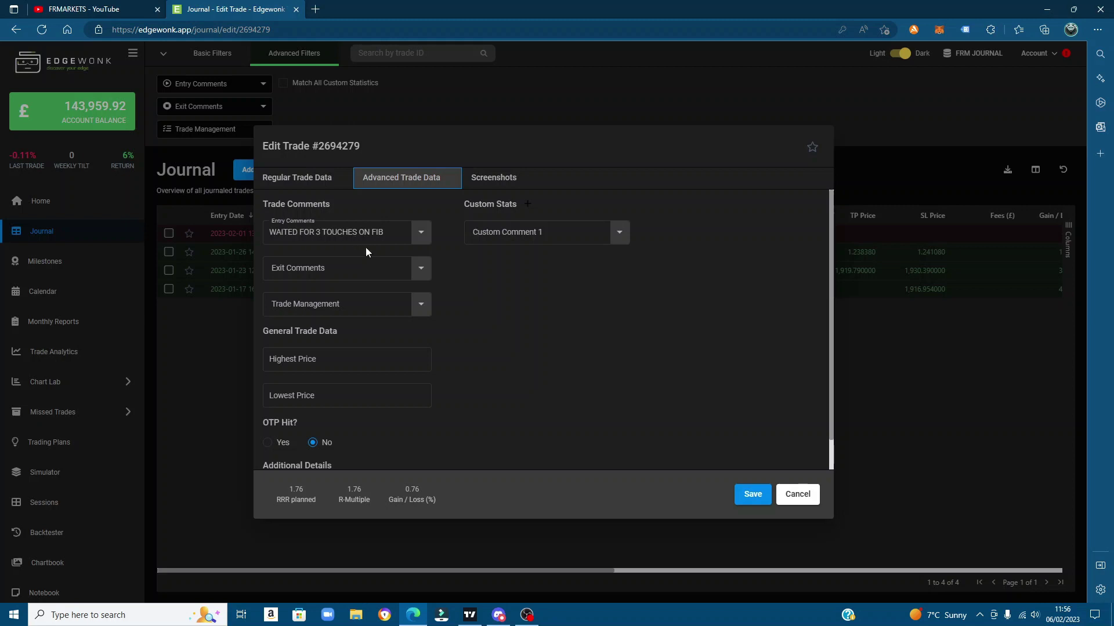
{"action": "left_click", "coordinate": [413, 234]}
{"action": "left_click", "coordinate": [416, 236]}
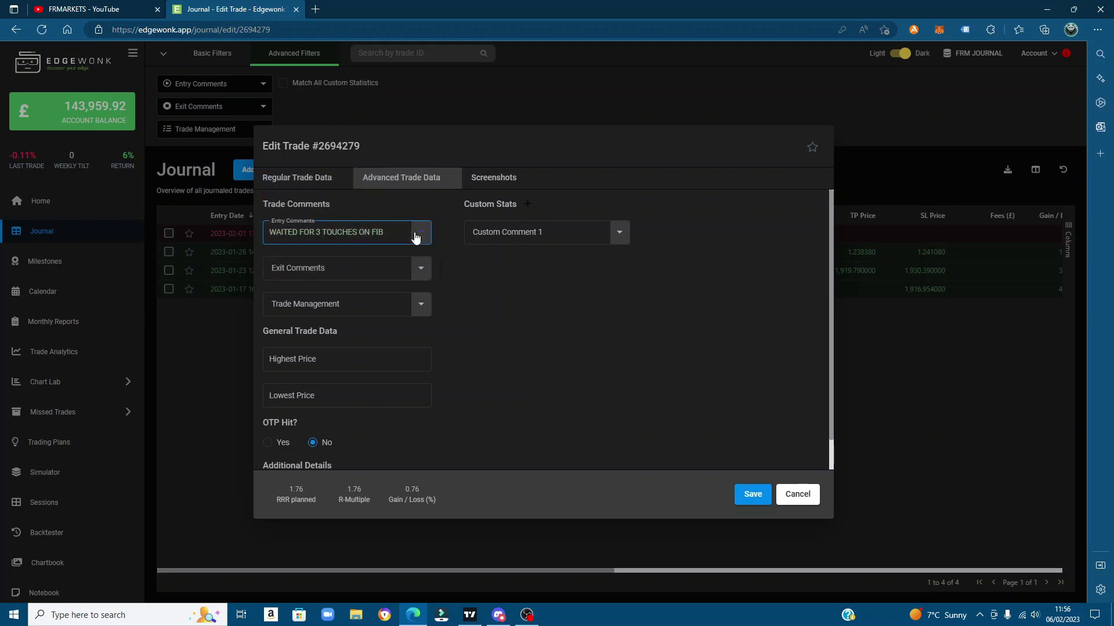
{"action": "left_click", "coordinate": [419, 276]}
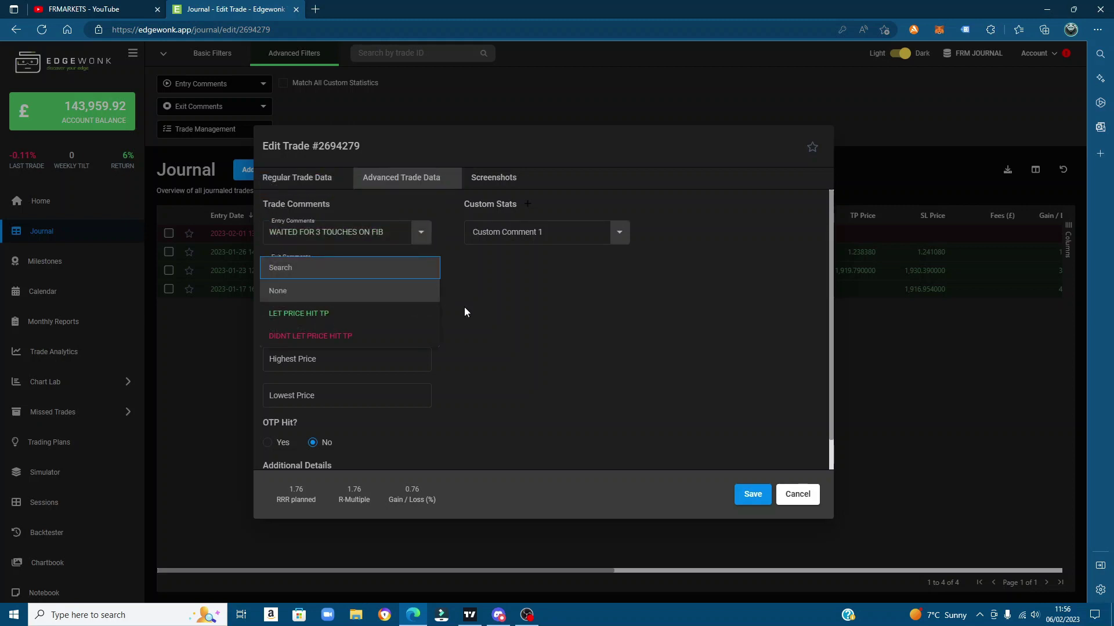
{"action": "left_click", "coordinate": [516, 318]}
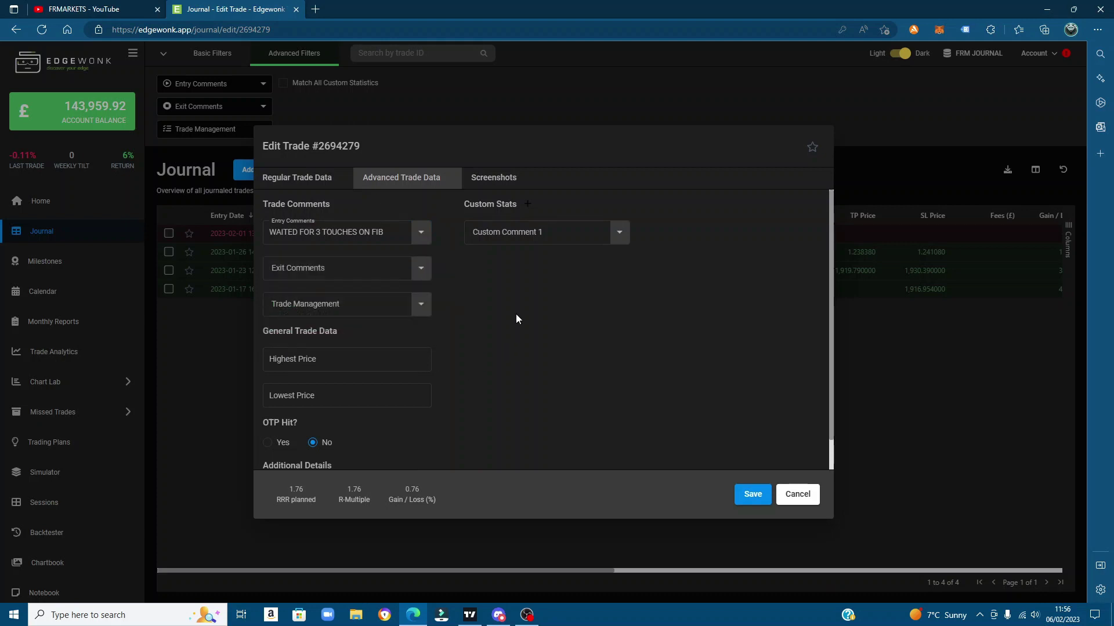
{"action": "left_click", "coordinate": [420, 304]}
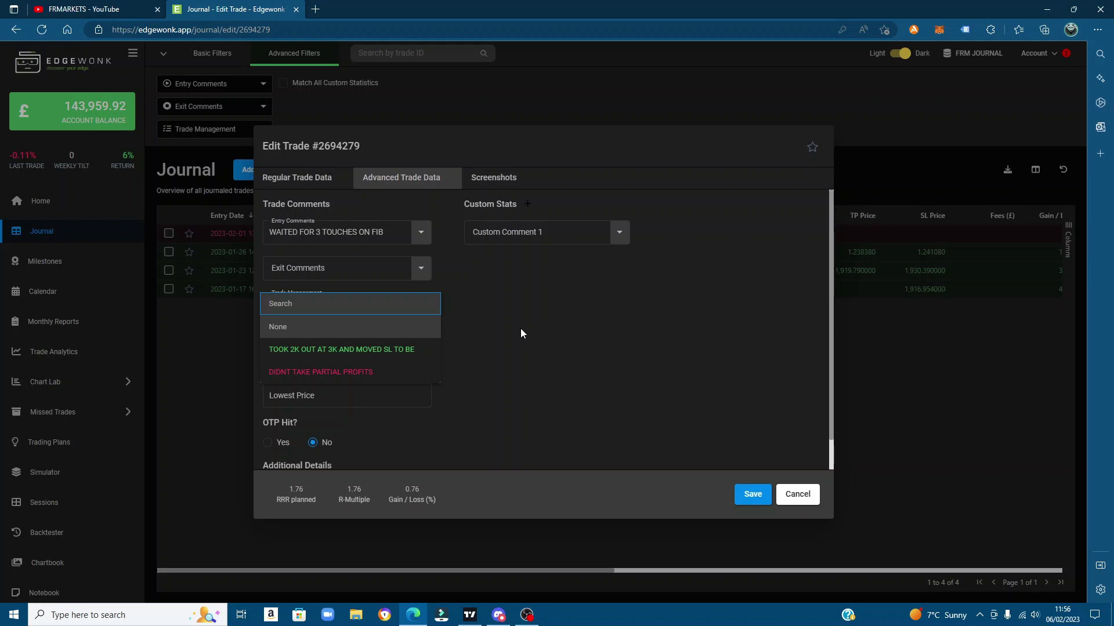
{"action": "left_click", "coordinate": [520, 328]}
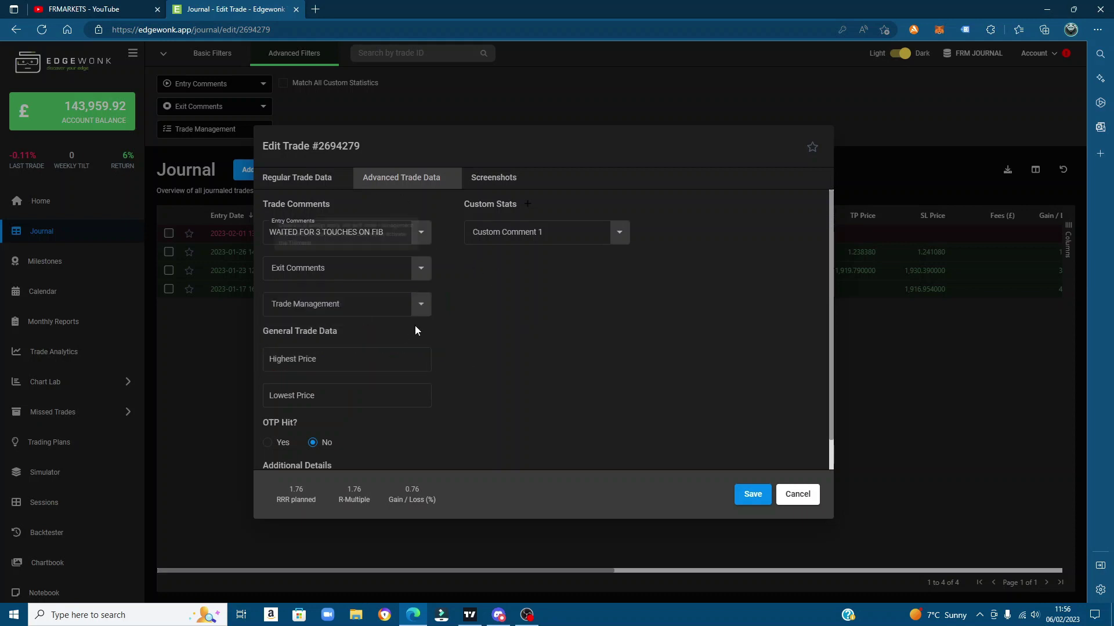
View the chart screenshots attached to the trade and close it without saving
{"action": "left_click", "coordinate": [490, 180]}
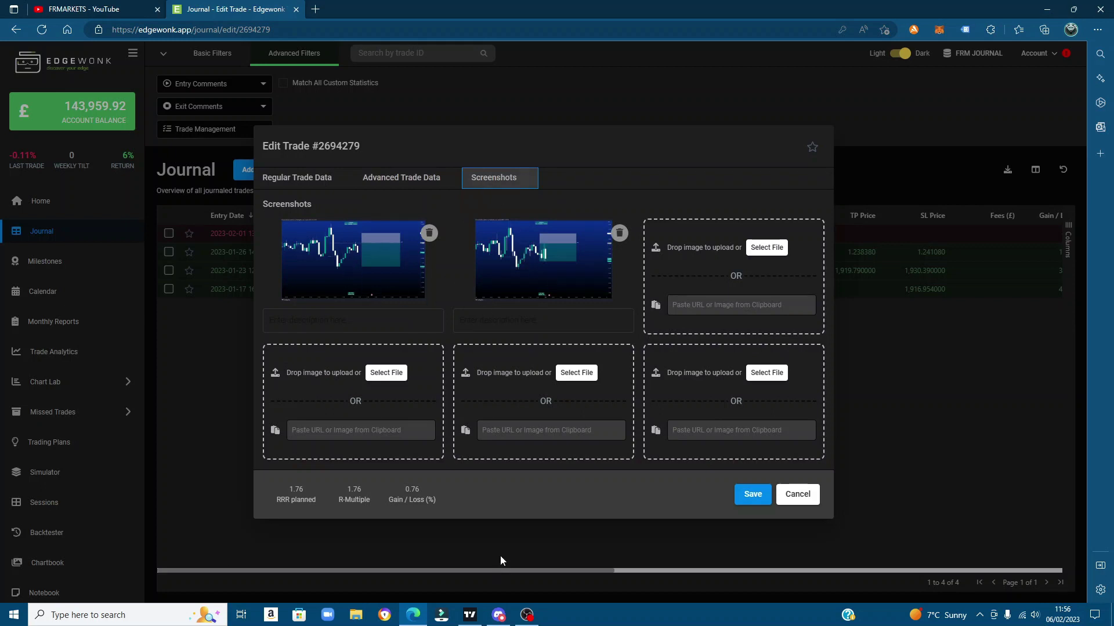
{"action": "left_click", "coordinate": [786, 502]}
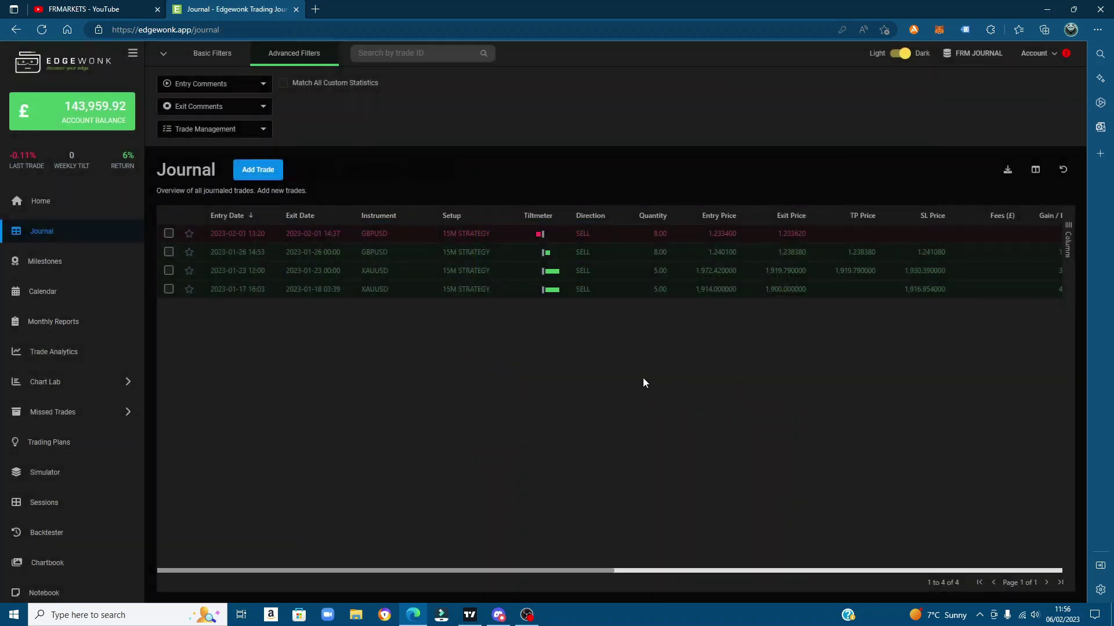